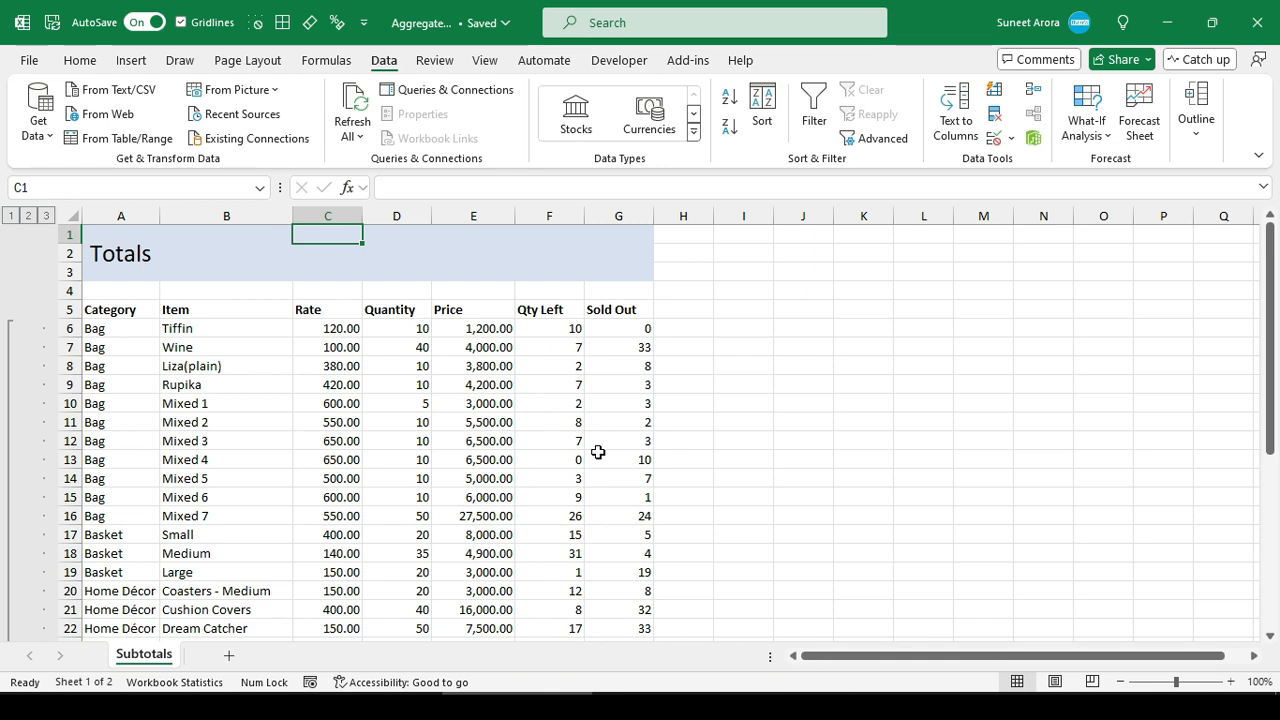
# Step: Enter a SUM formula in cell C1 that totals the Rate values in C6:C37
pyautogui.press('Tab')
pyautogui.press('Down')
pyautogui.press('Down')
pyautogui.press('Down')
pyautogui.press('Down')
pyautogui.press('Down')
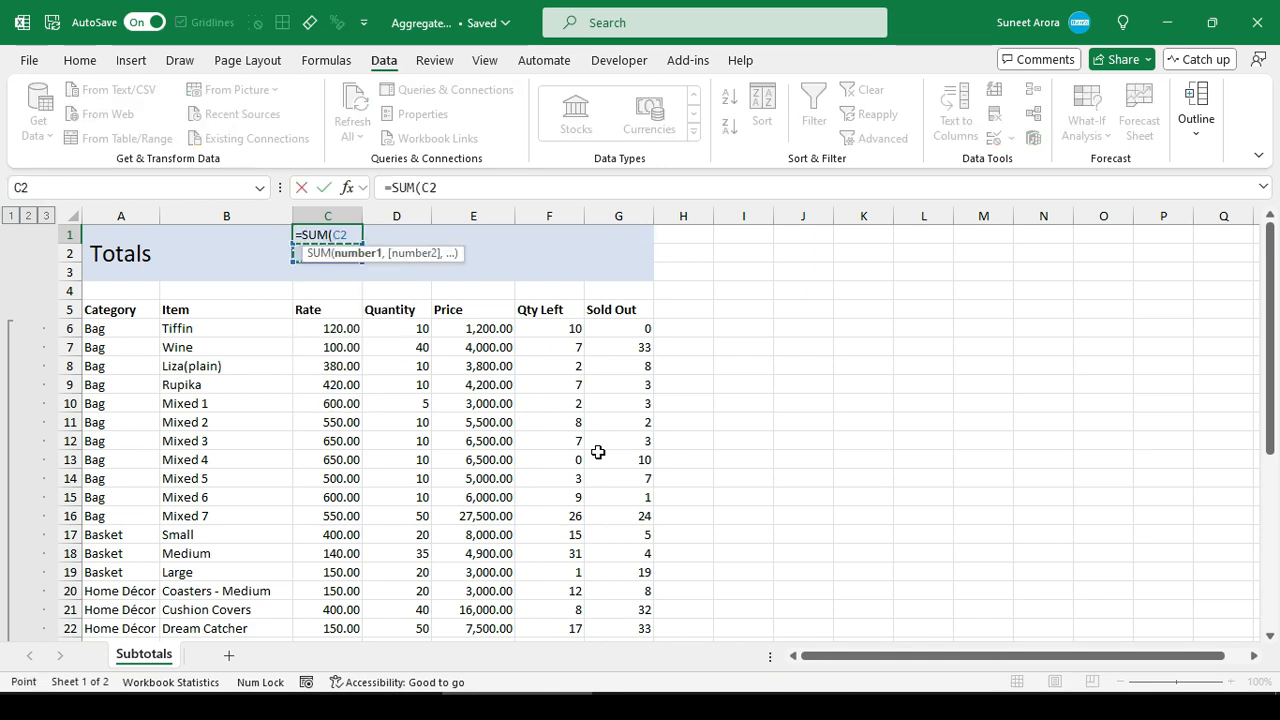
pyautogui.hotkey('ctrl', 'shift', 'Down')
pyautogui.hotkey('ctrl', 'Return')
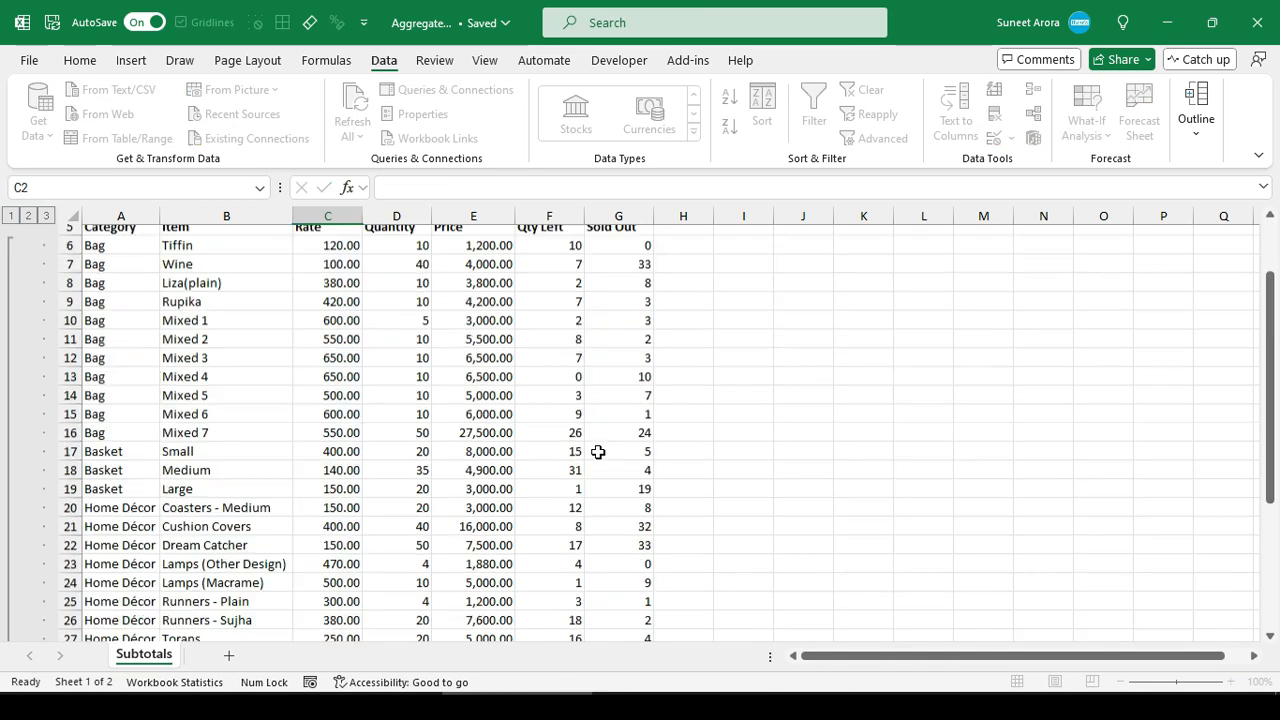
# Step: Fill the SUM formula from C1 across through G1 and select the Price total in E1
pyautogui.hotkey('shift', 'Right')
pyautogui.hotkey('shift', 'Right')
pyautogui.hotkey('shift', 'Right')
pyautogui.hotkey('shift', 'Right')
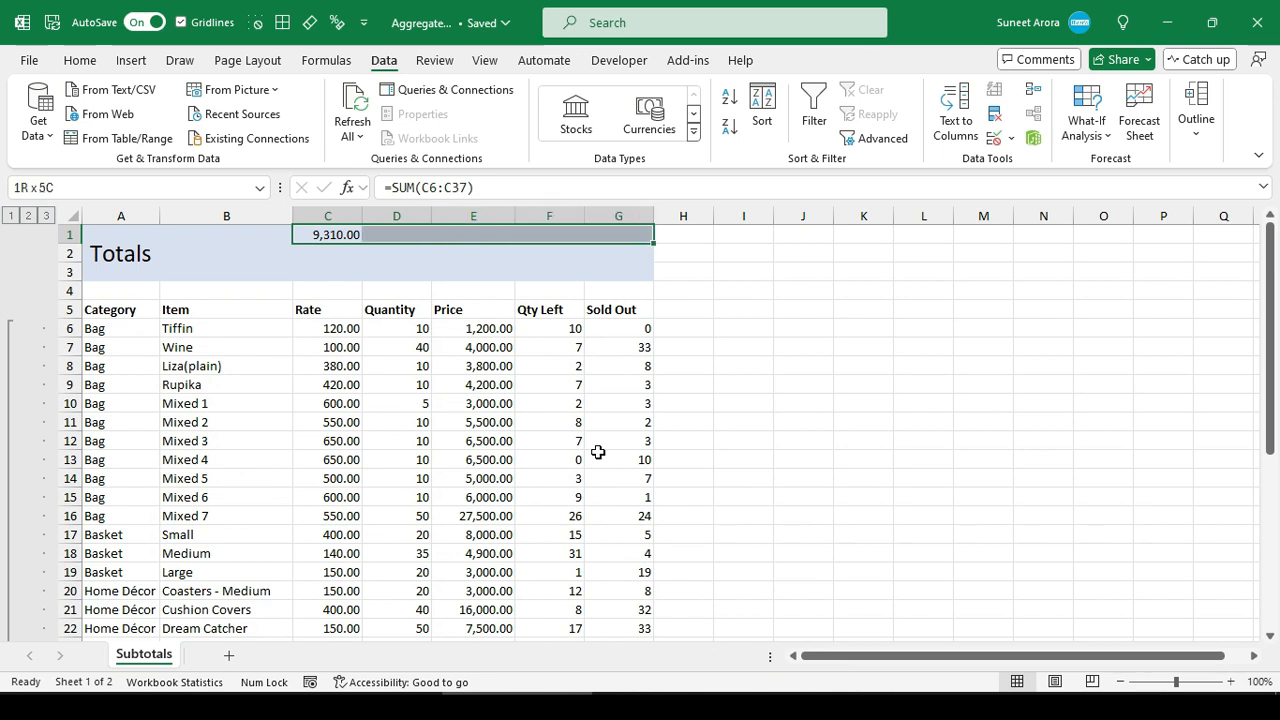
pyautogui.hotkey('ctrl', 'r')
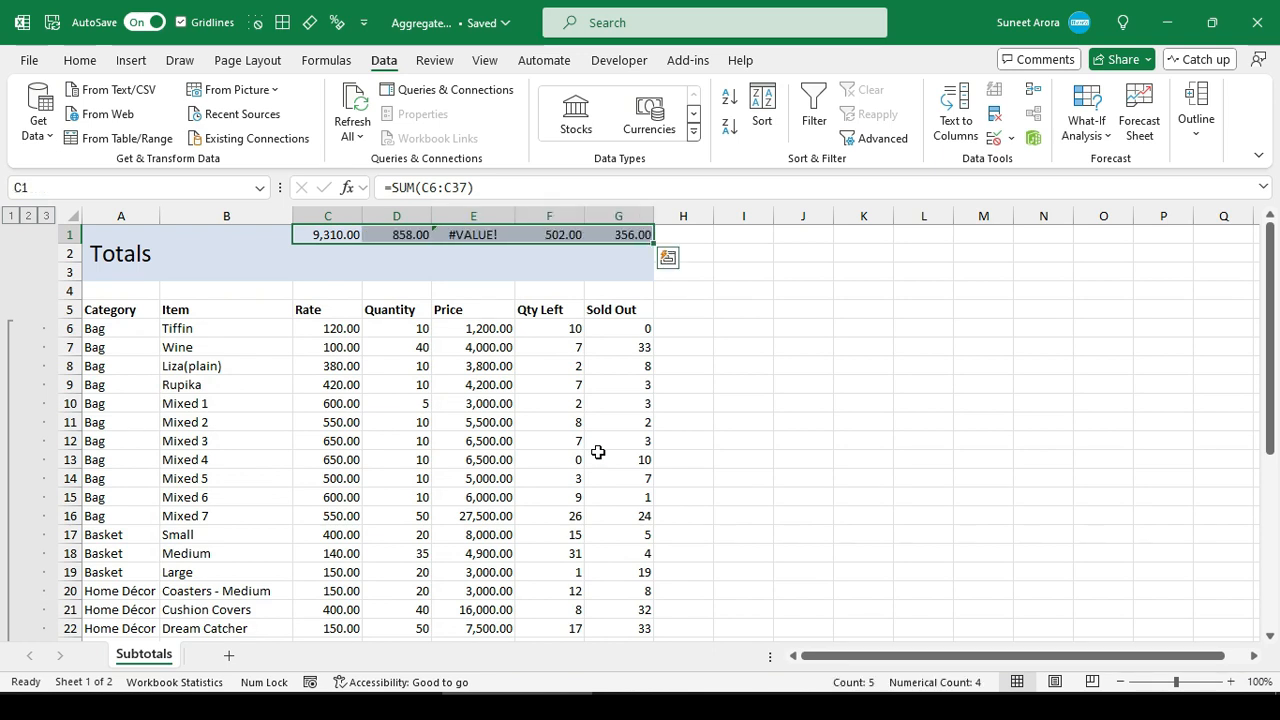
pyautogui.press('Right')
pyautogui.press('Right')
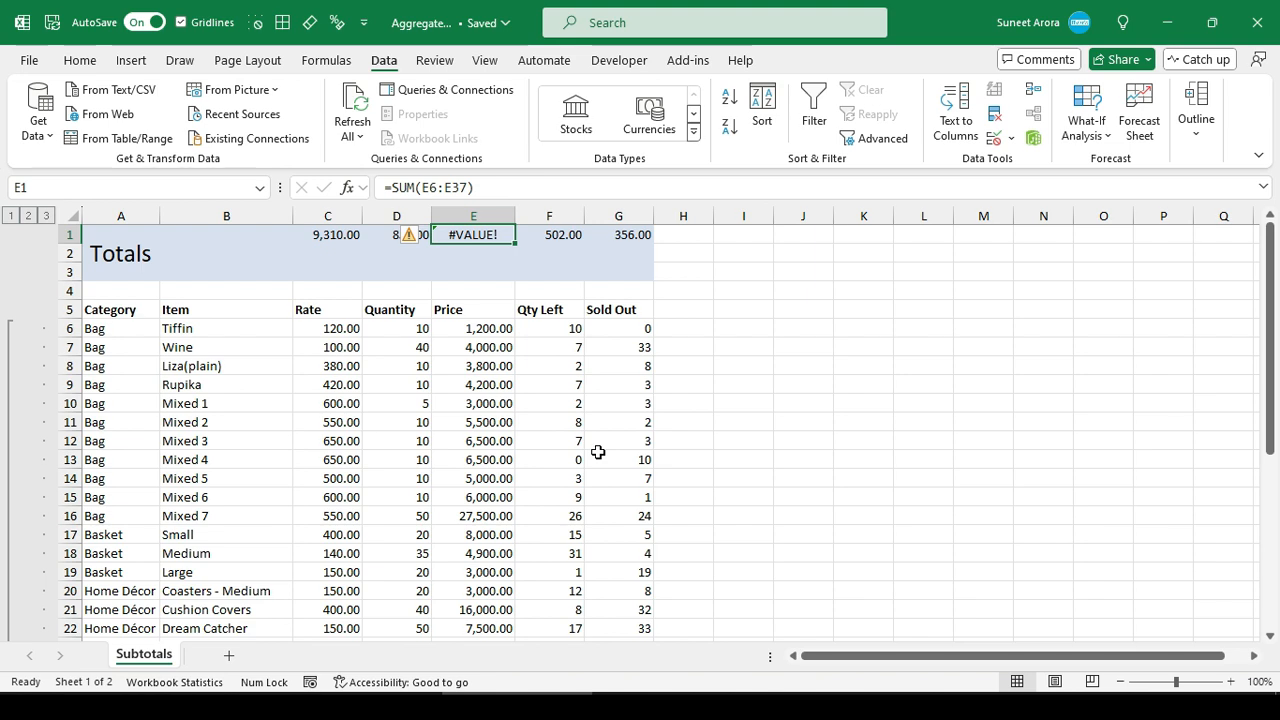
# Step: Start a SUBTOTAL formula in cell C2 with 9 - SUM as its function number
pyautogui.press('Left')
pyautogui.press('Left')
pyautogui.press('Down')
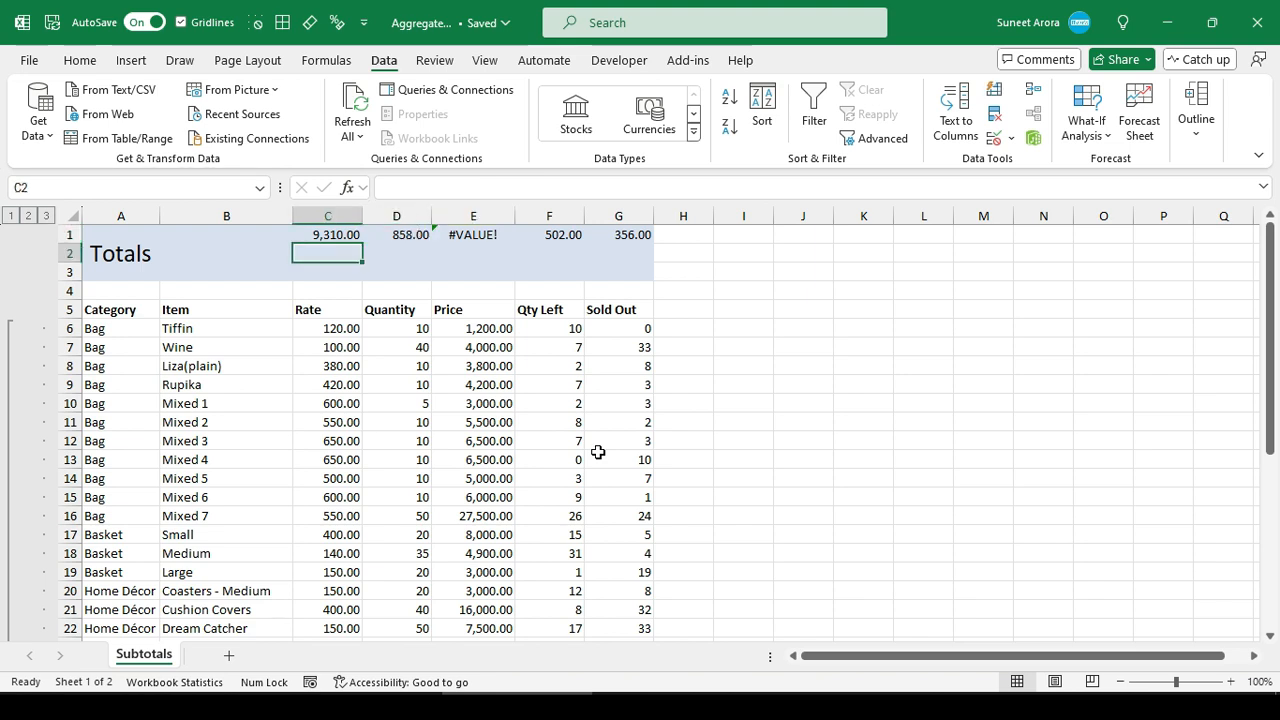
pyautogui.write('=subtot')
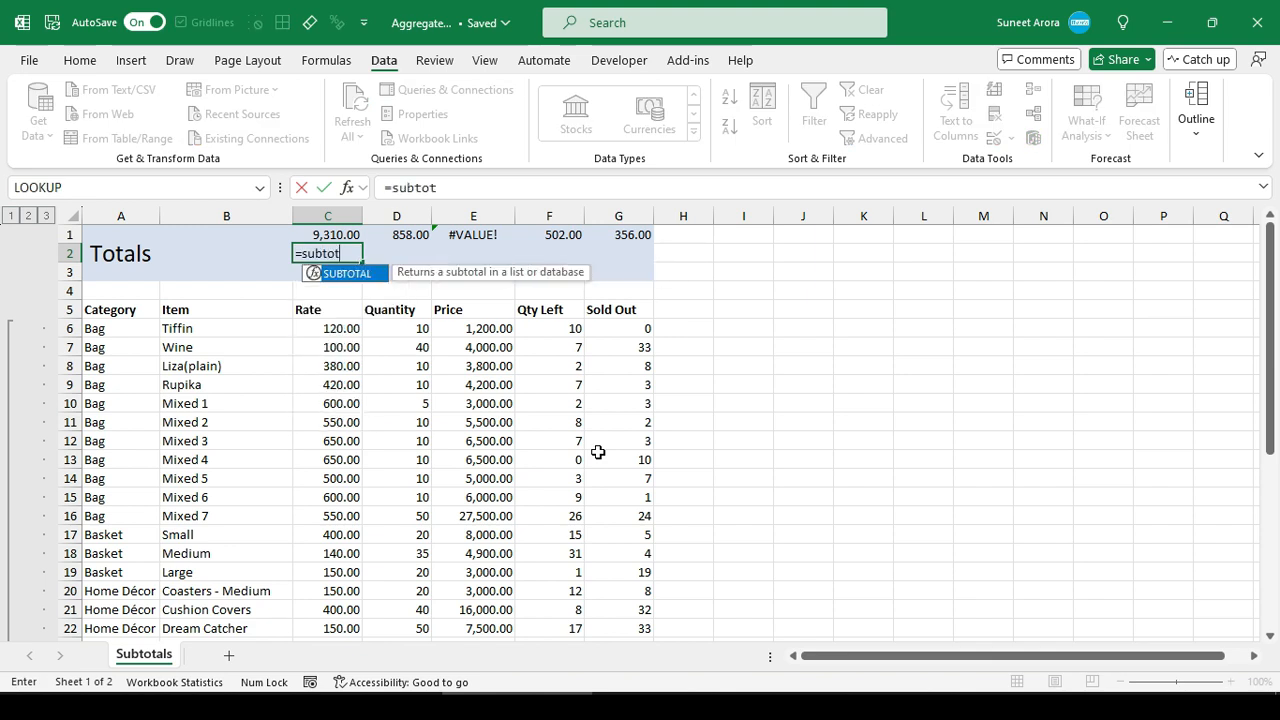
pyautogui.press('Tab')
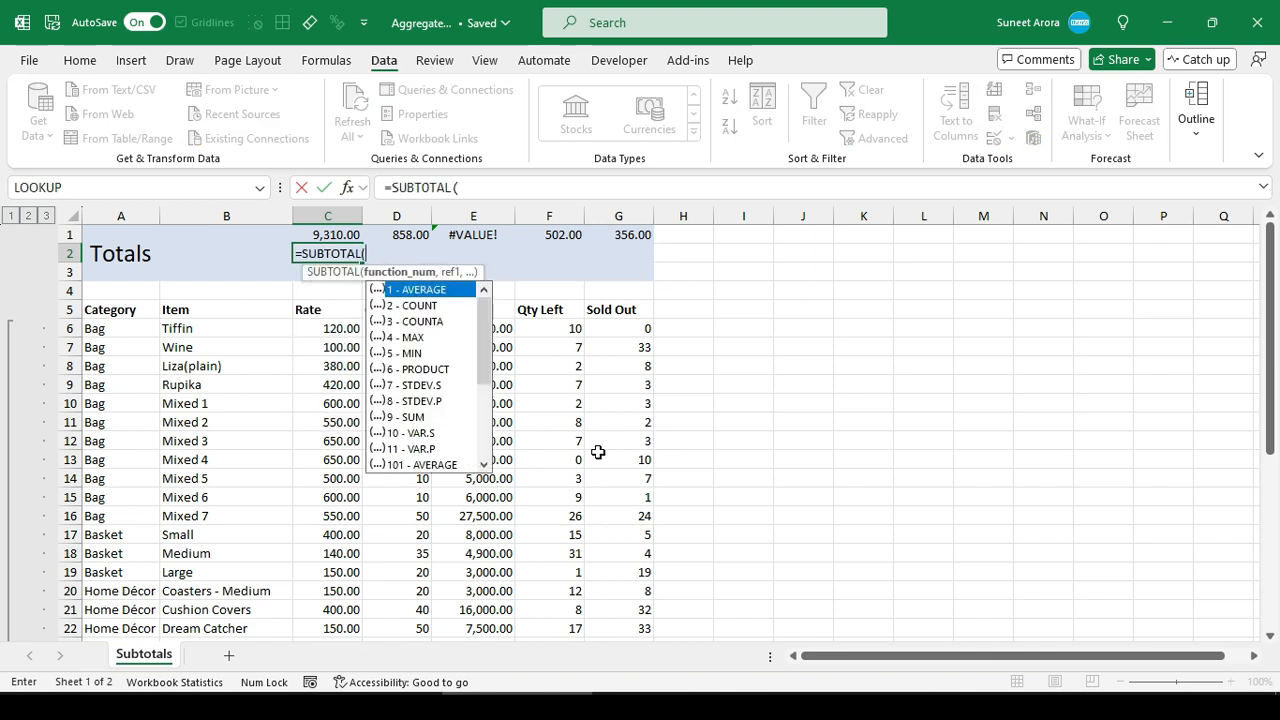
pyautogui.press('Down')
pyautogui.press('Down')
pyautogui.press('Down')
pyautogui.press('Down')
pyautogui.press('Down')
pyautogui.press('Down')
pyautogui.press('Down')
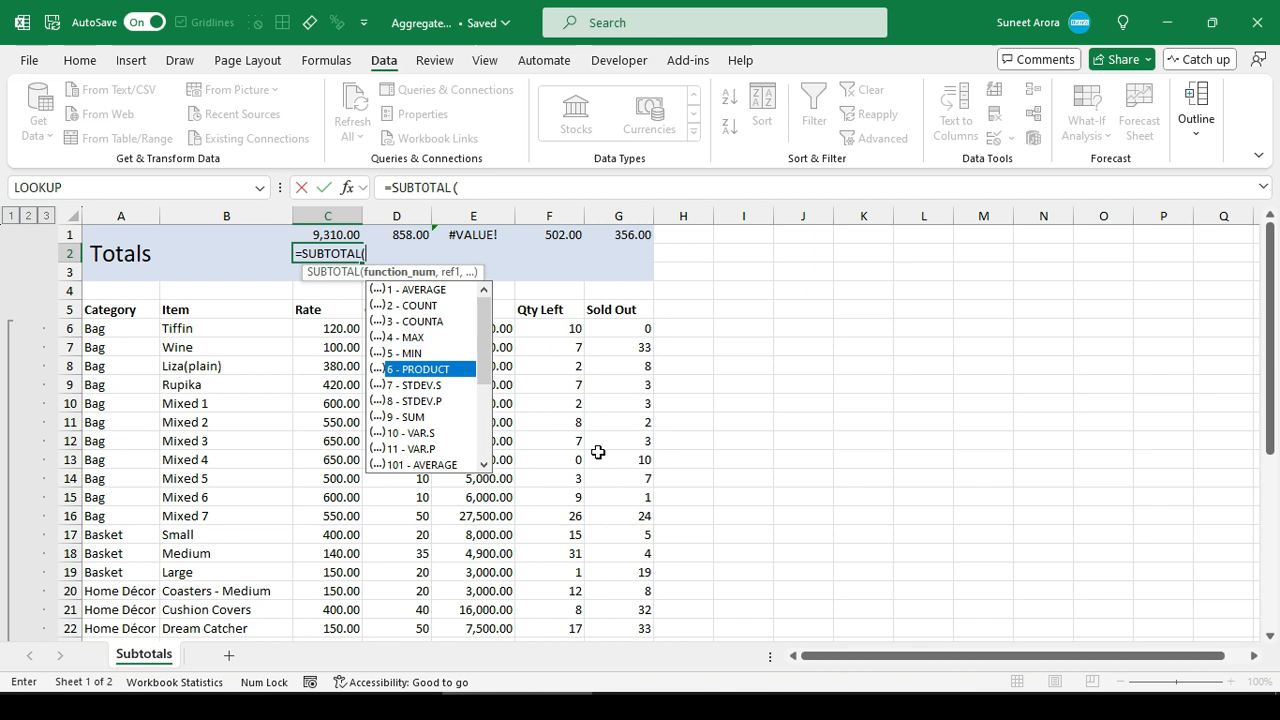
pyautogui.press('Down')
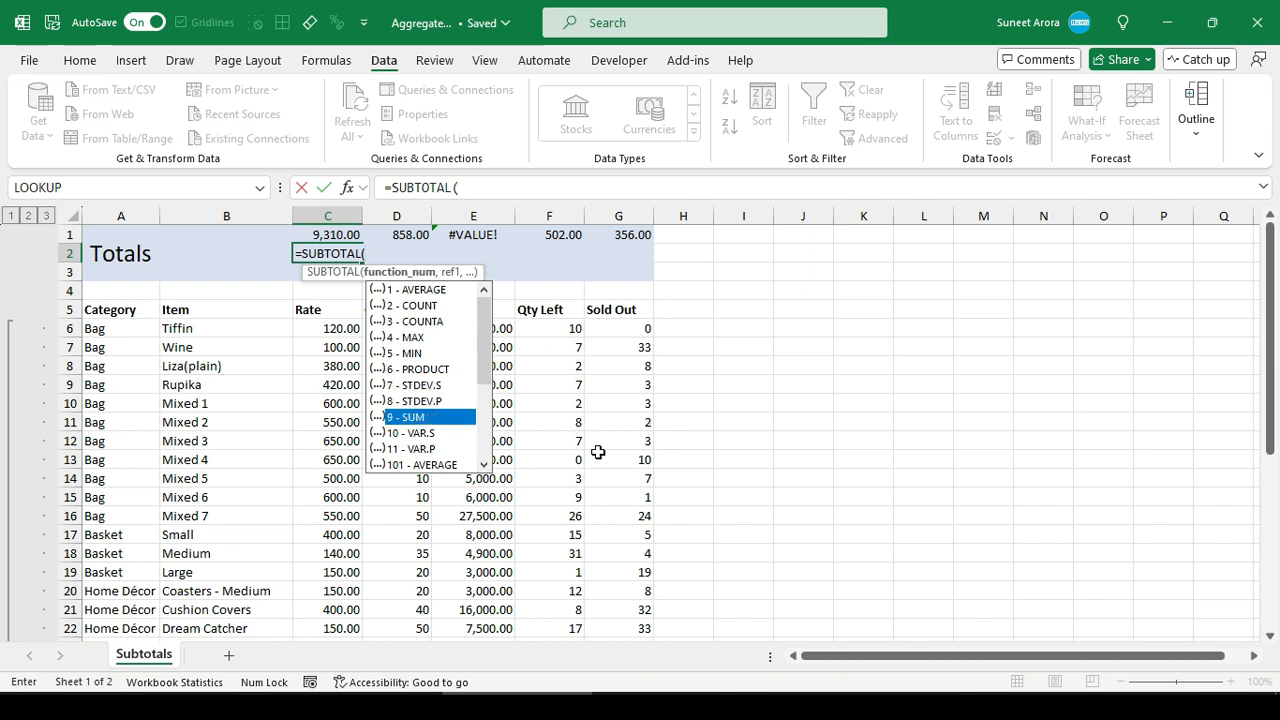
pyautogui.press('Tab')
# Step: Complete the SUBTOTAL formula in C2 with the Rate range C6:C37 as its reference
pyautogui.write(',')
pyautogui.press('Down')
pyautogui.press('Down')
pyautogui.press('Down')
pyautogui.press('Down')
pyautogui.hotkey('ctrl', 'shift', 'Down')
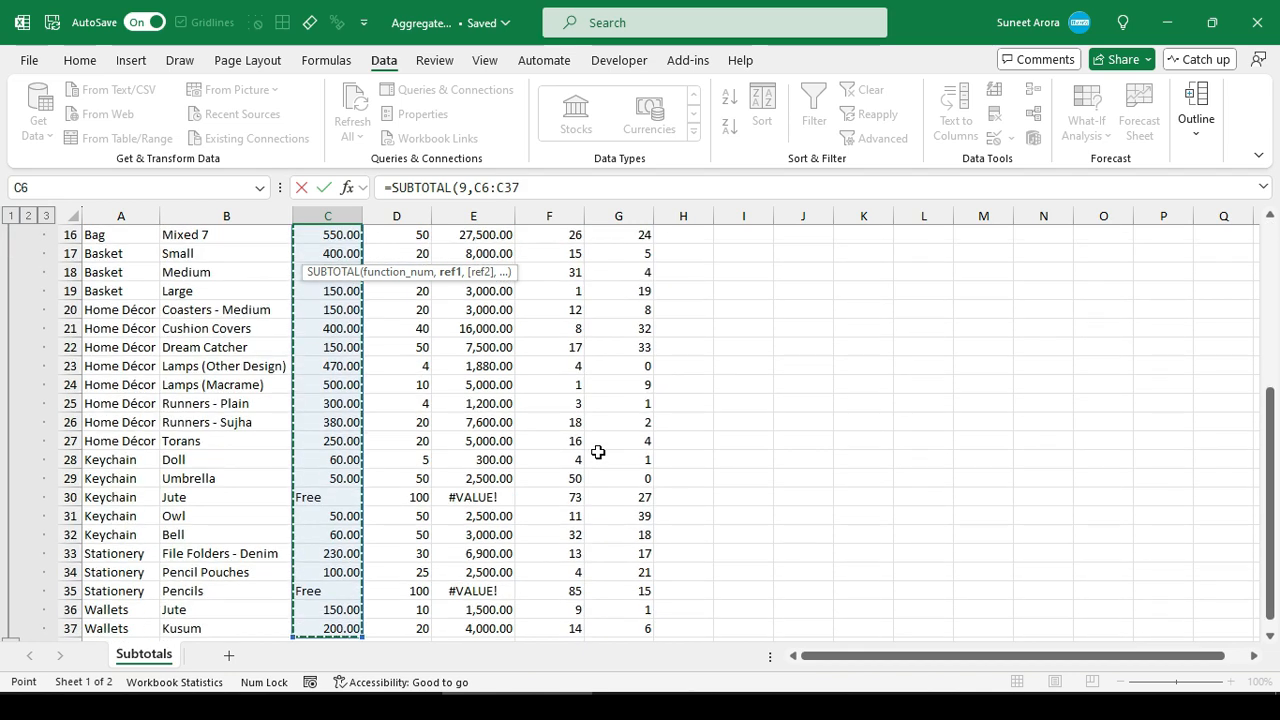
pyautogui.hotkey('ctrl', 'Return')
# Step: Fill the SUBTOTAL formula from C2 across through G2
pyautogui.hotkey('shift', 'Right')
pyautogui.hotkey('shift', 'Right')
pyautogui.hotkey('shift', 'Right')
pyautogui.hotkey('shift', 'Right')
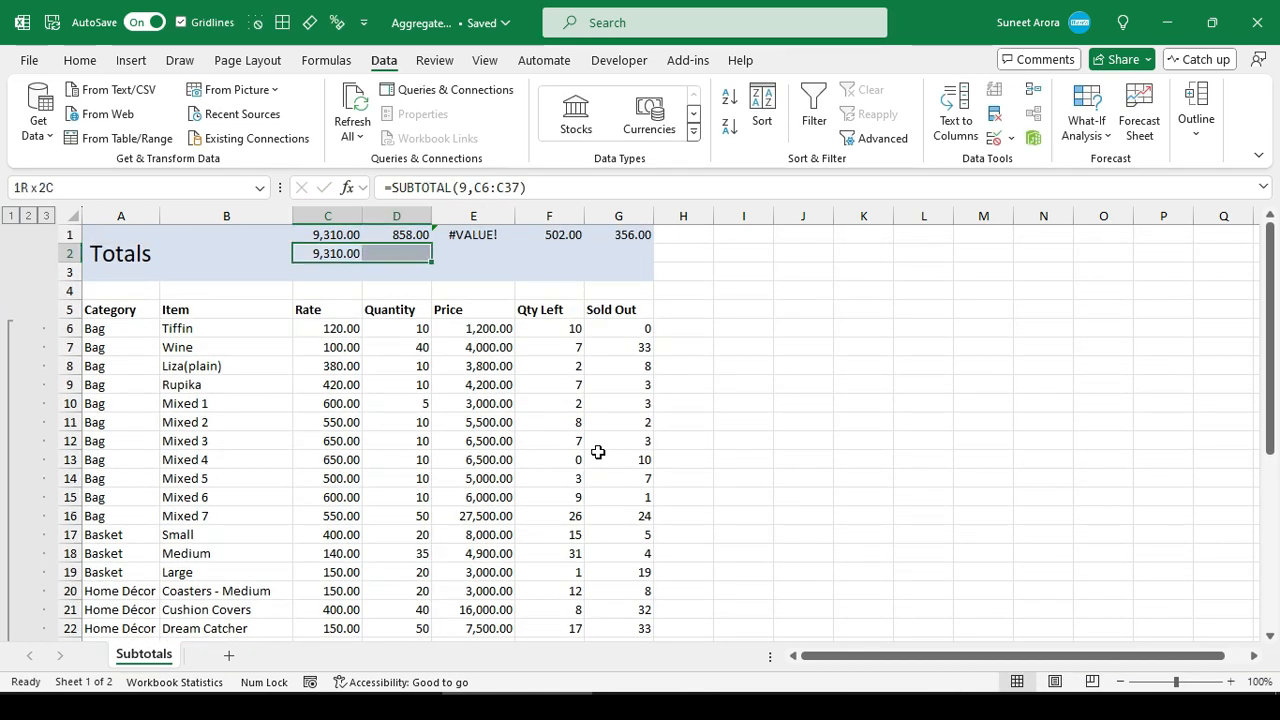
pyautogui.hotkey('ctrl', 'r')
# Step: Start an AGGREGATE formula in cell C3 with 9 - SUM as its function number
pyautogui.press('Left')
pyautogui.press('Down')
pyautogui.press('Right')
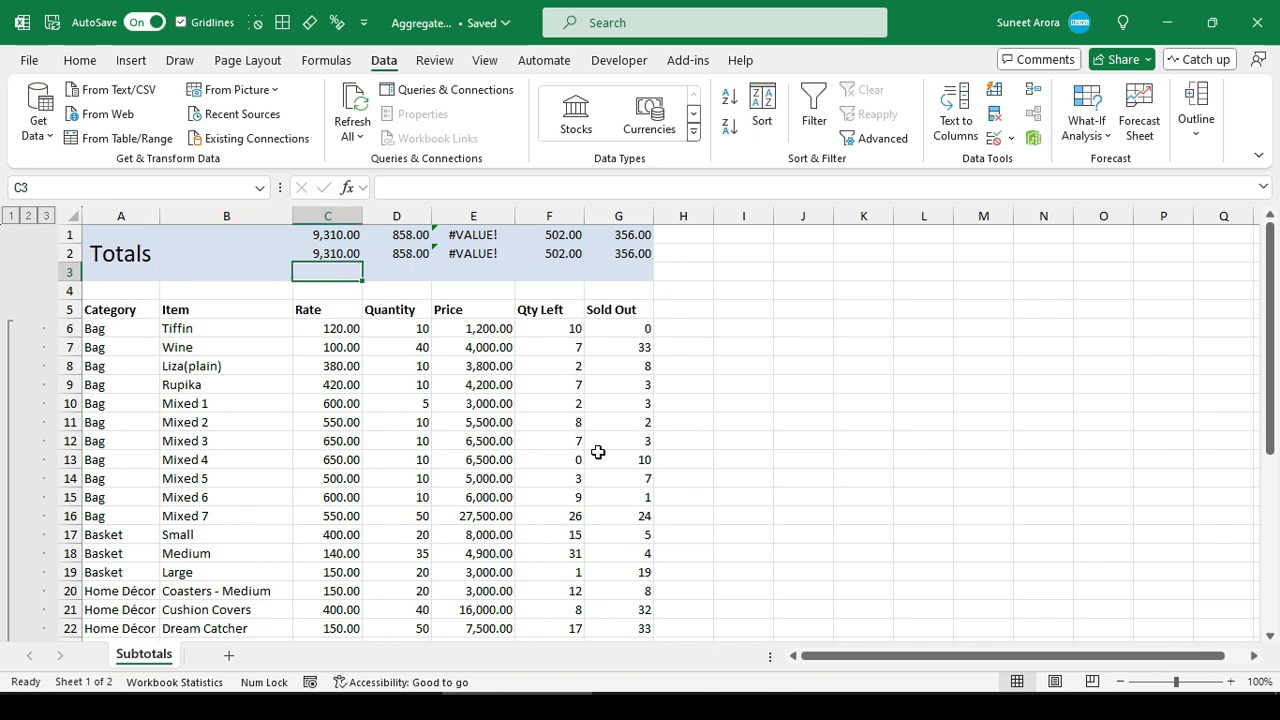
pyautogui.write('=agg')
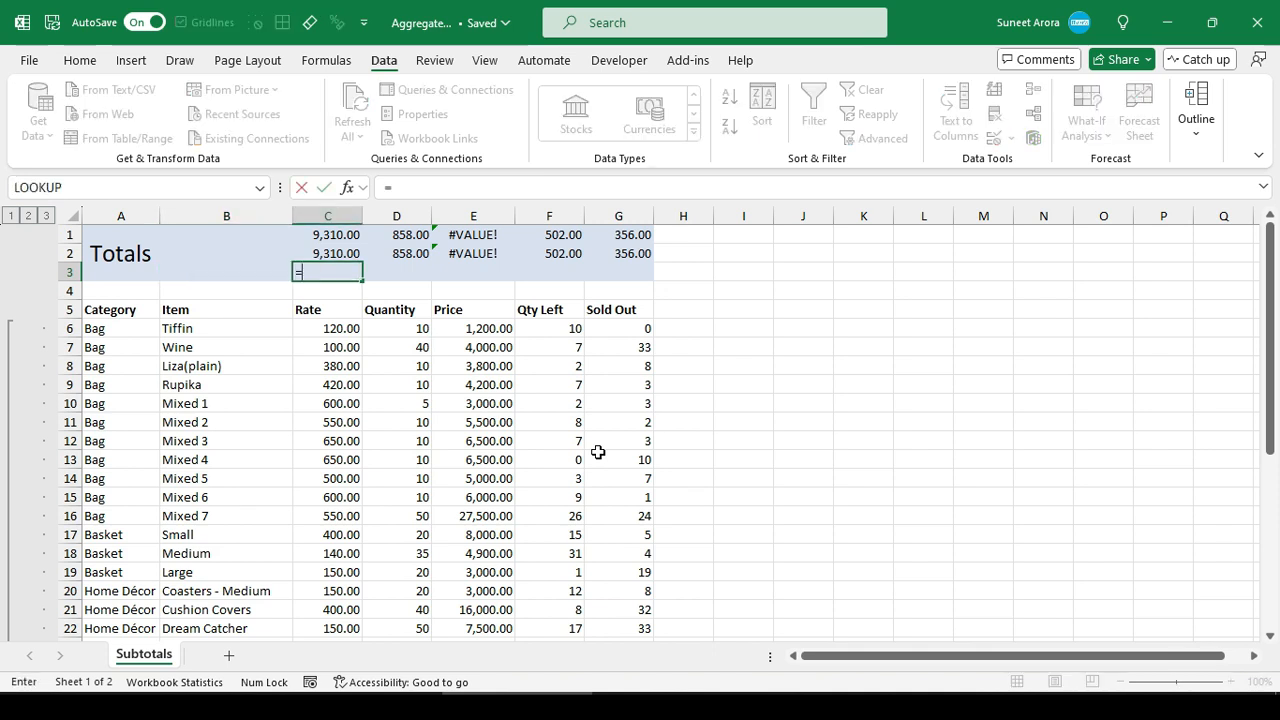
pyautogui.press('Tab')
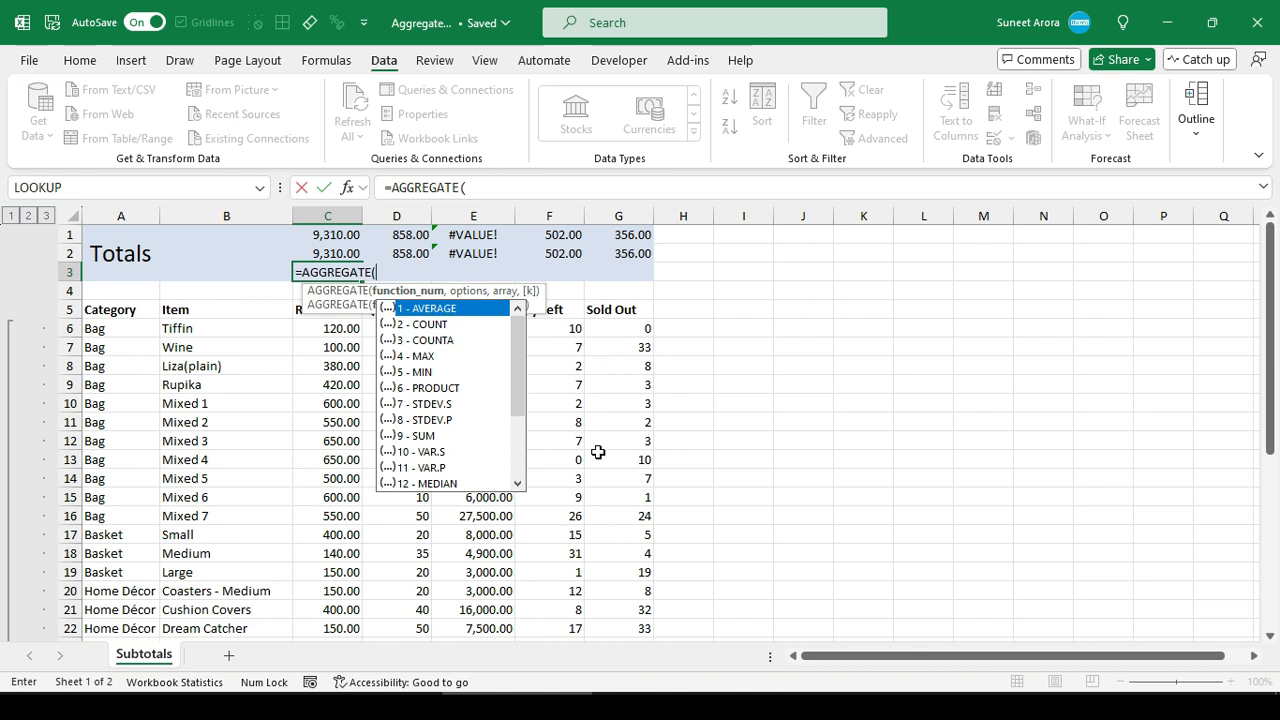
pyautogui.press('Down')
pyautogui.press('Down')
pyautogui.press('Down')
pyautogui.press('Down')
pyautogui.press('Down')
pyautogui.press('Down')
pyautogui.press('Down')
pyautogui.press('Down')
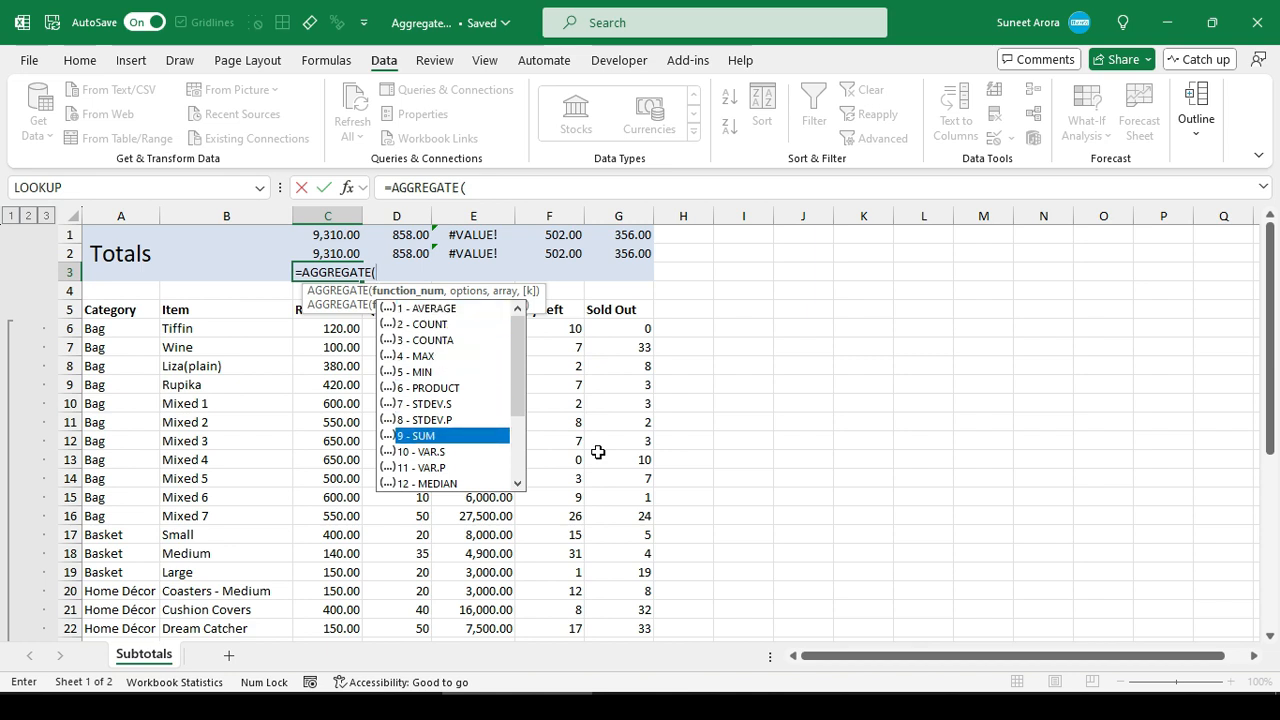
pyautogui.press('Tab')
# Step: Set the options argument of the AGGREGATE formula to 4 - Ignore nothing
pyautogui.write(',')
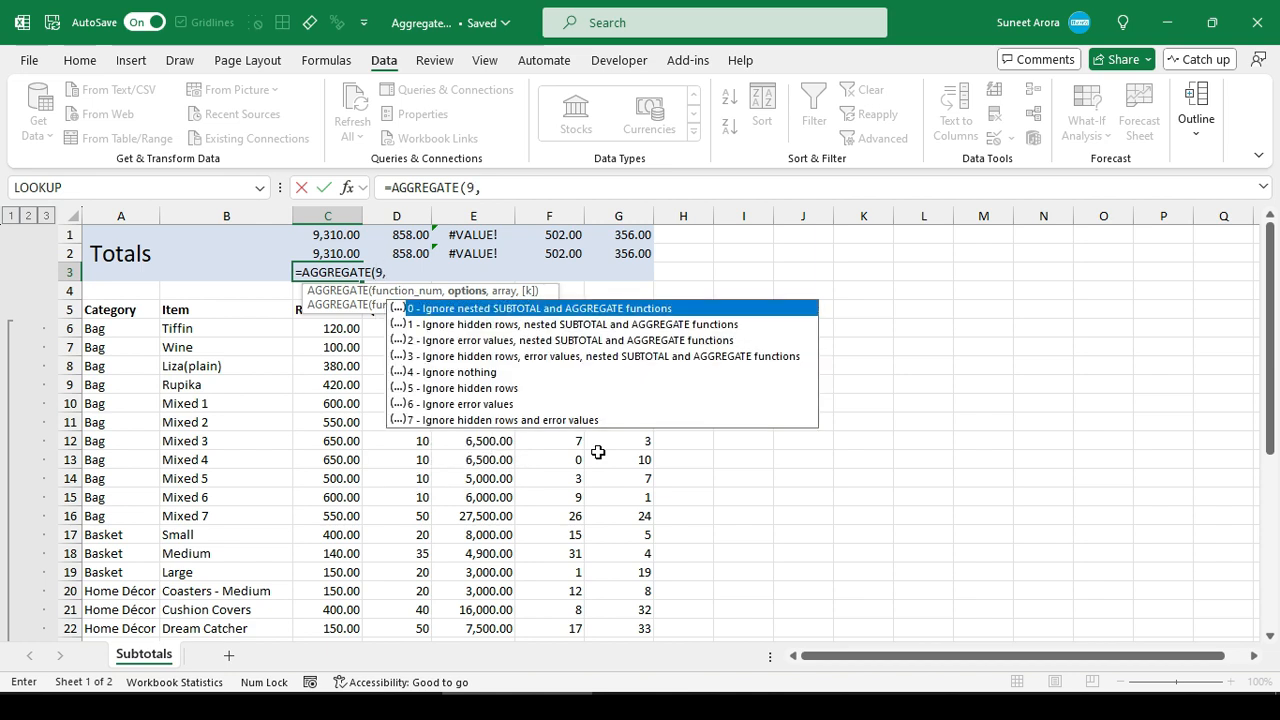
pyautogui.press('Down')
pyautogui.press('Down')
pyautogui.press('Down')
pyautogui.press('Down')
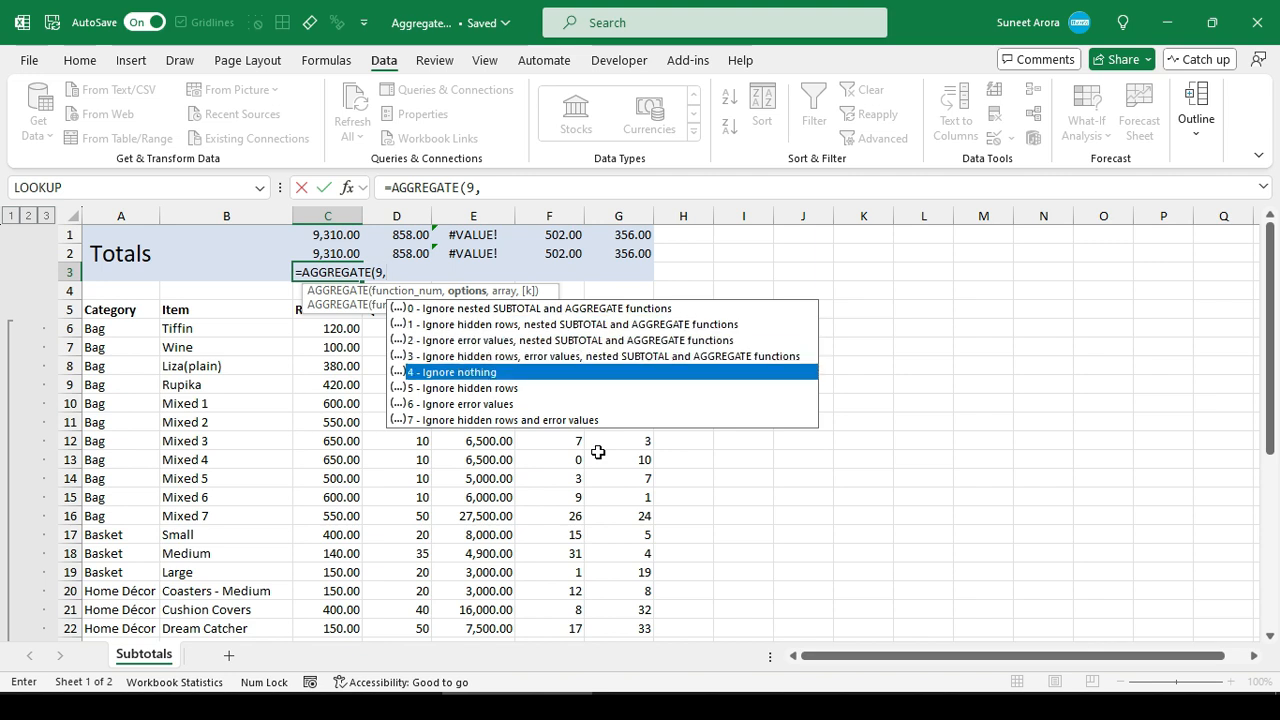
pyautogui.press('Tab')
# Step: Complete the AGGREGATE formula in C3 with the Rate range C6:C37
pyautogui.write(',')
pyautogui.press('Down')
pyautogui.press('Down')
pyautogui.press('Down')
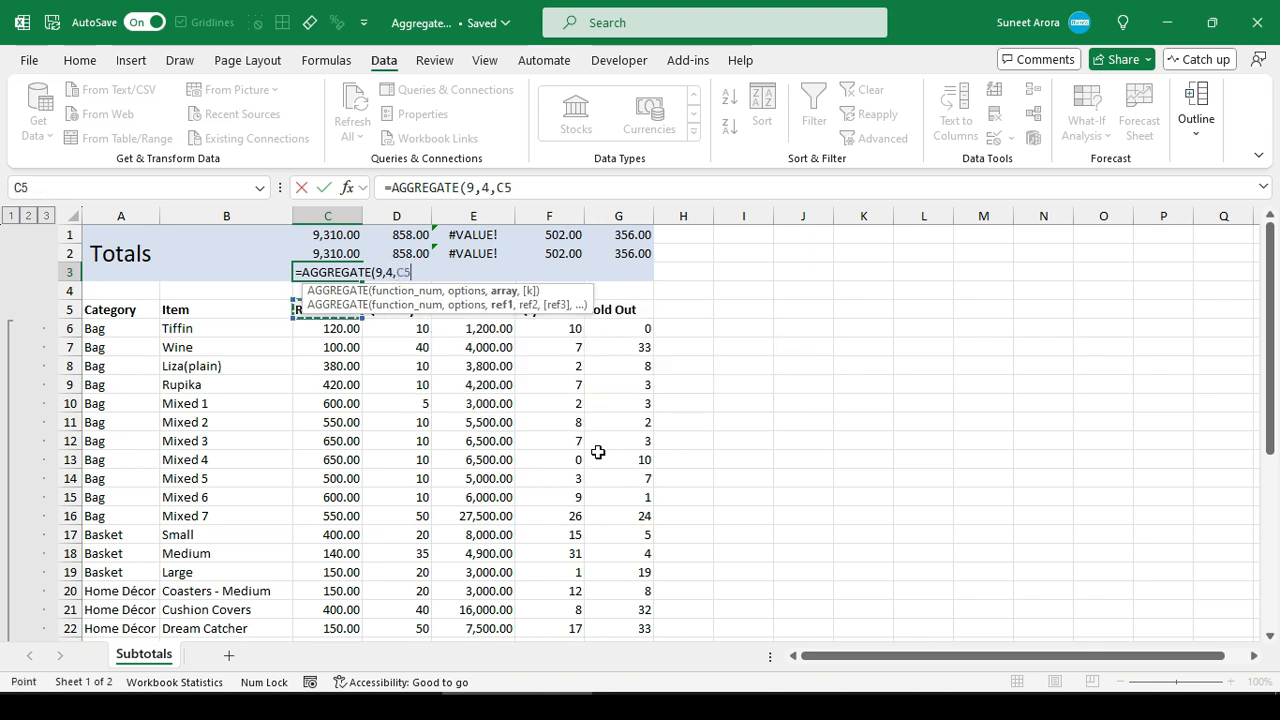
pyautogui.hotkey('ctrl', 'shift', 'Down')
pyautogui.press('Return')
# Step: Fill the AGGREGATE formula from C3 across through G3
pyautogui.press('Up')
pyautogui.press('Up')
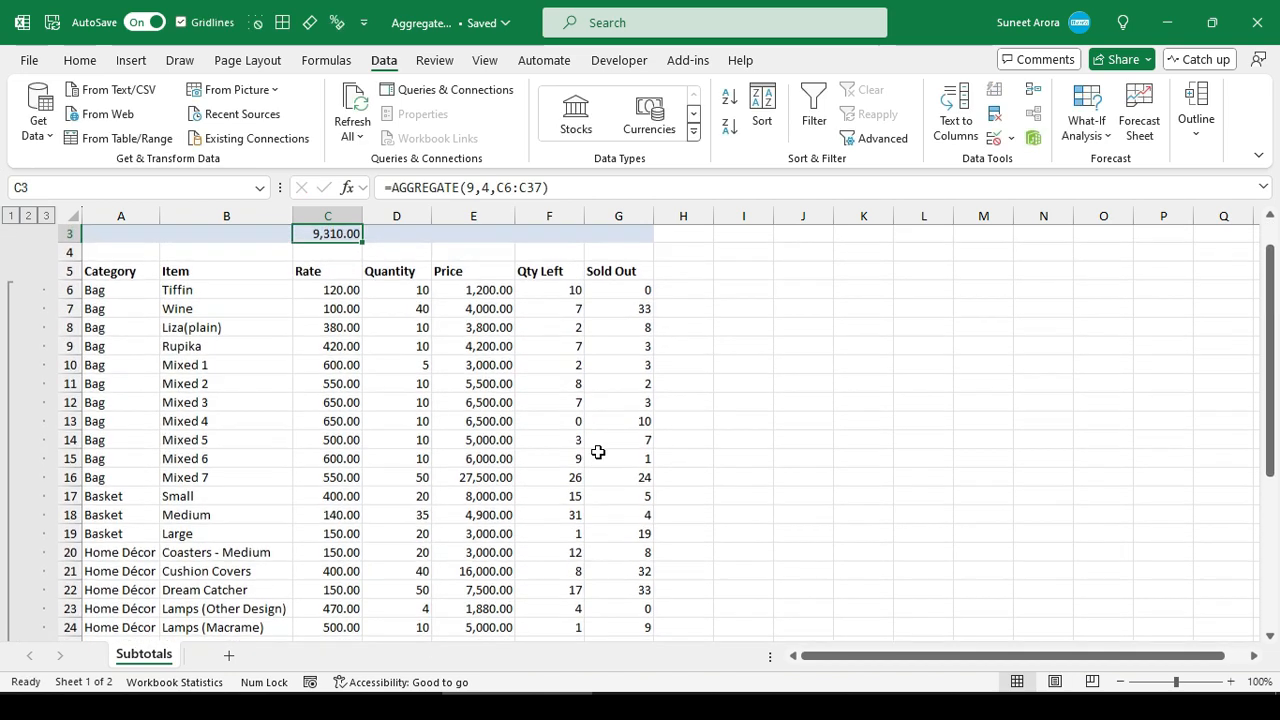
pyautogui.press('Down')
pyautogui.hotkey('shift', 'Right')
pyautogui.hotkey('shift', 'Right')
pyautogui.hotkey('shift', 'Right')
pyautogui.hotkey('shift', 'Right')
pyautogui.hotkey('ctrl', 'r')
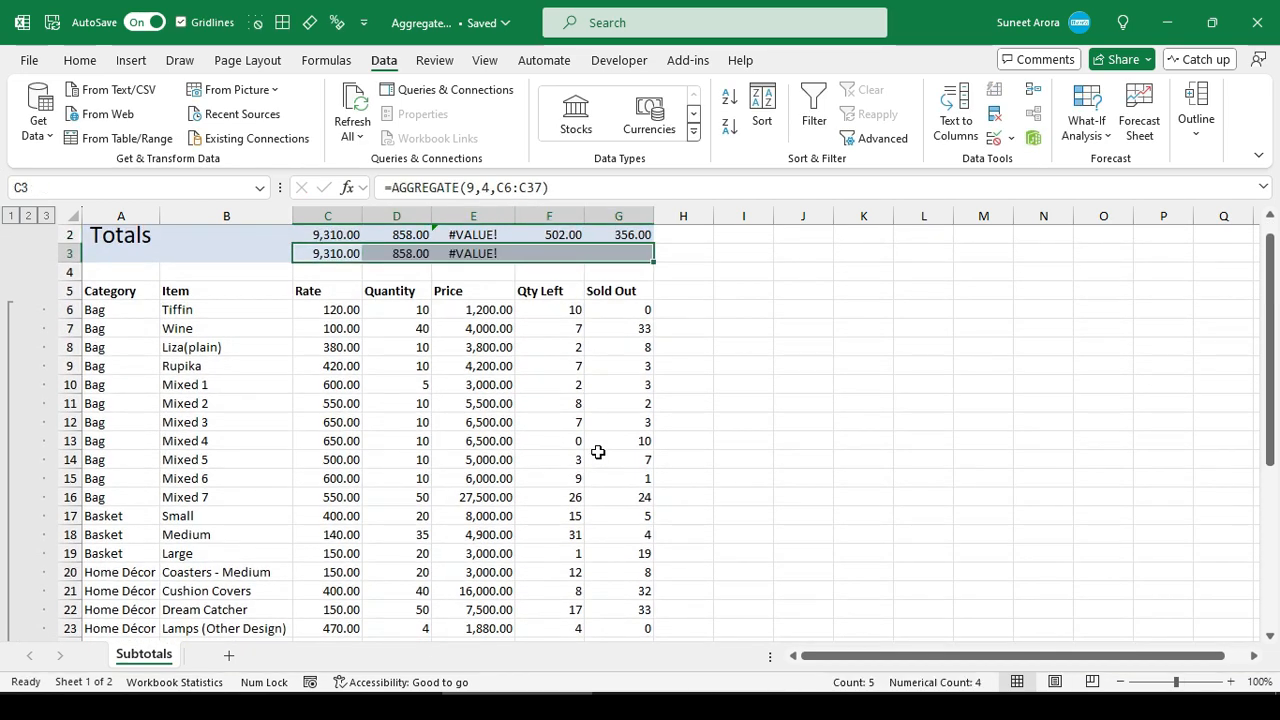
pyautogui.click(331, 251)
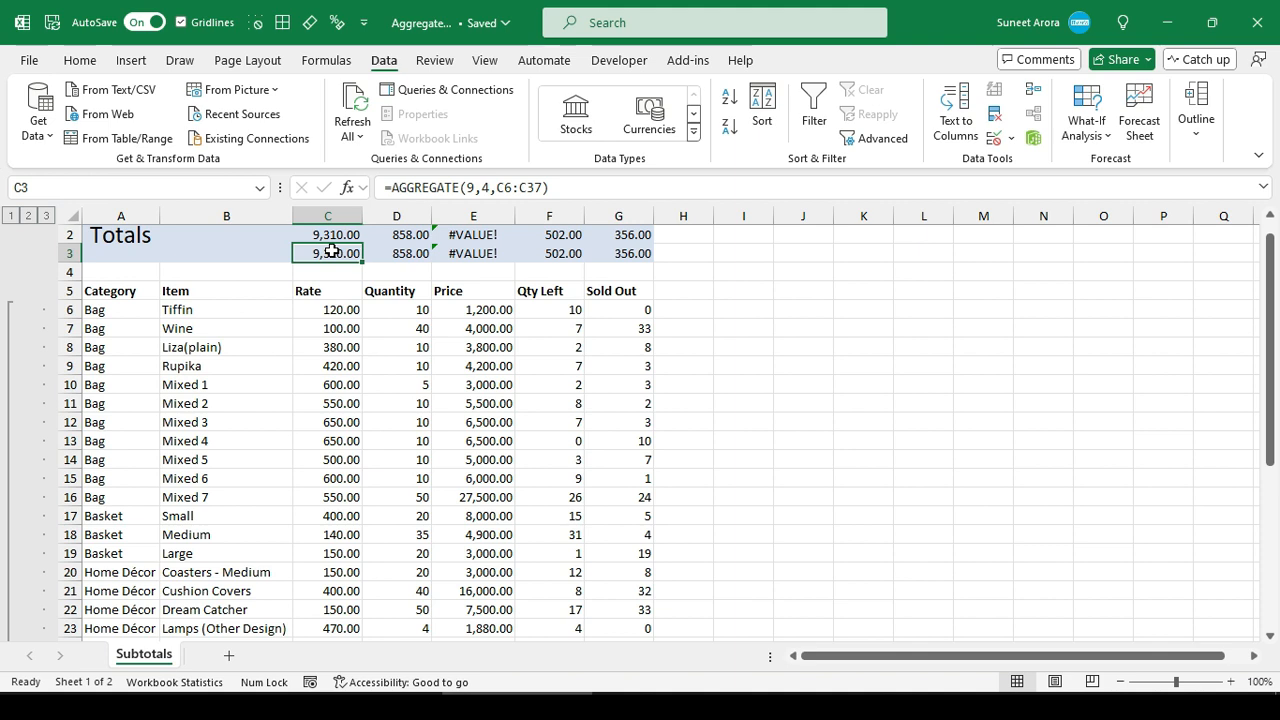
pyautogui.scroll(1, 331, 251)
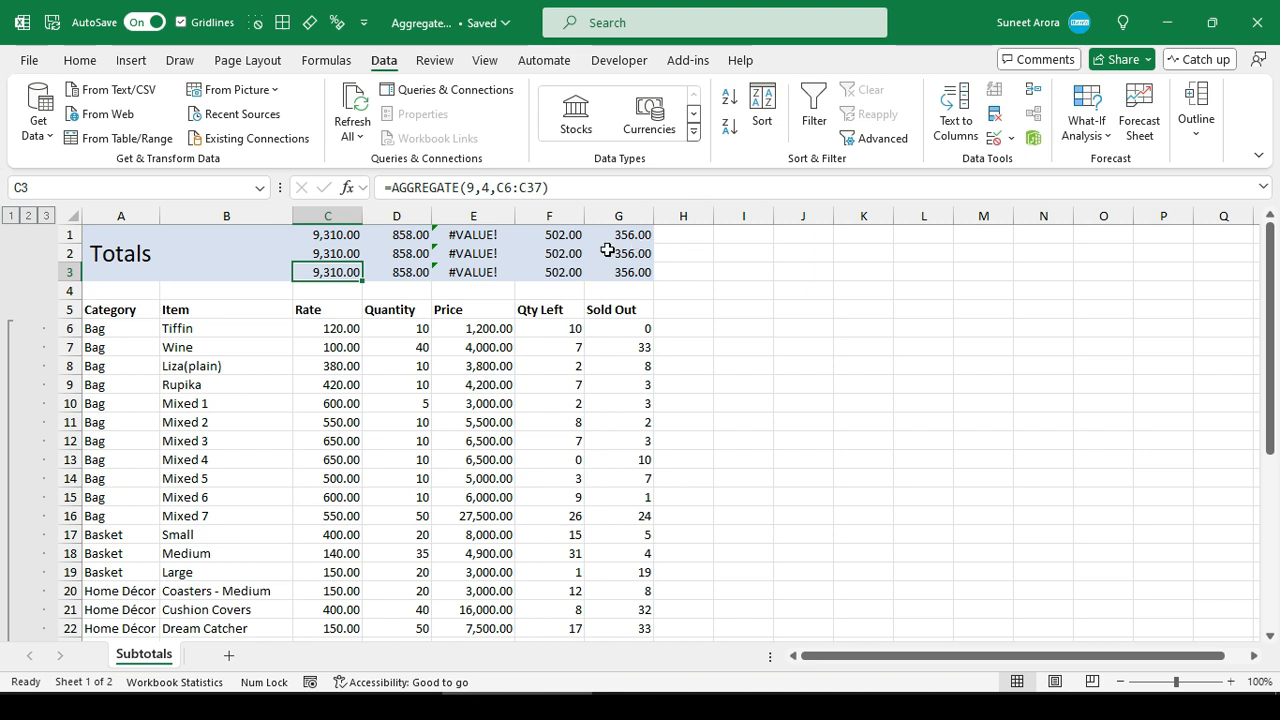
# Step: Add filters to the header row of the item table and filter the Basket category out of the Category column
pyautogui.click(443, 403)
pyautogui.click(332, 315)
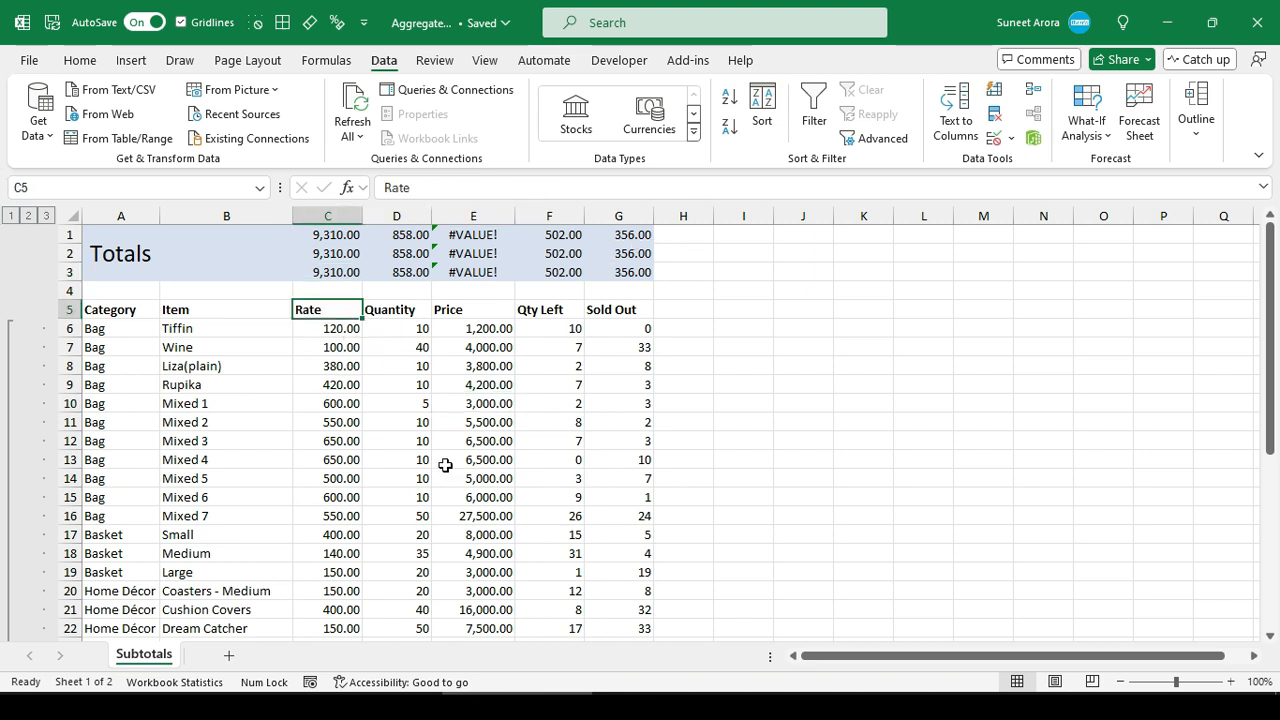
pyautogui.hotkey('ctrl', 'shift', 'l')
pyautogui.click(226, 553)
pyautogui.click(150, 309)
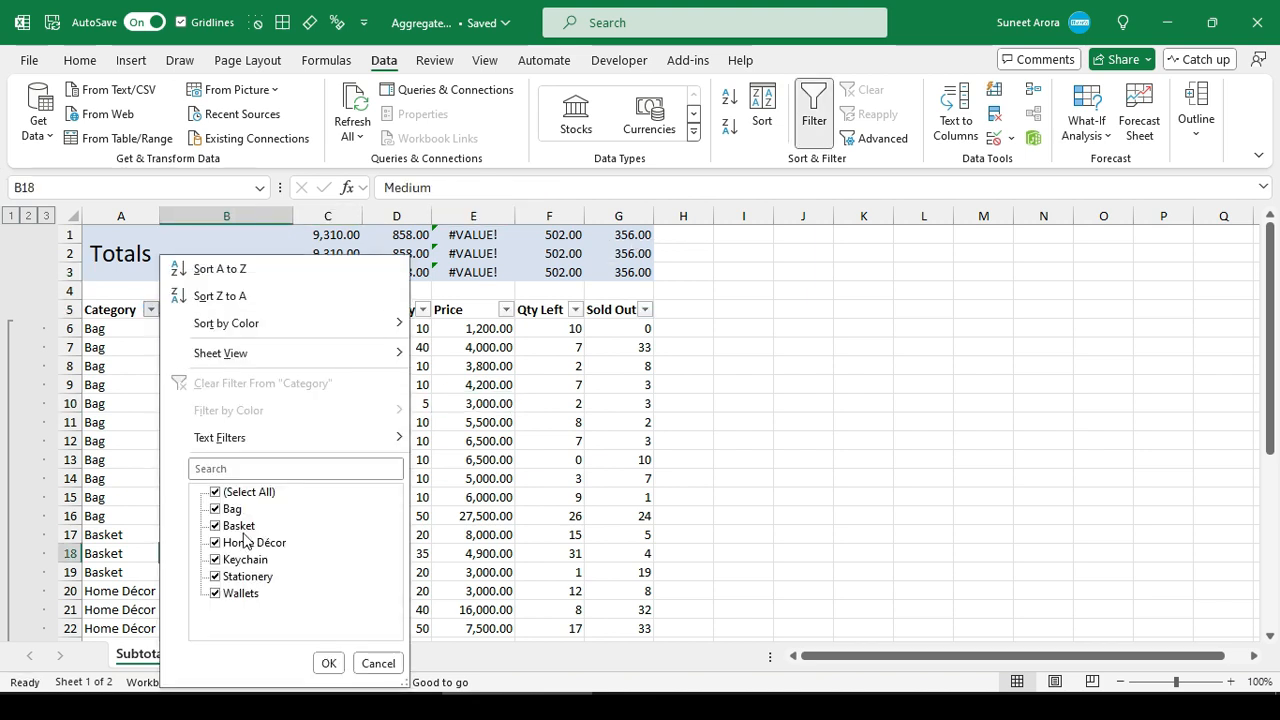
pyautogui.click(215, 526)
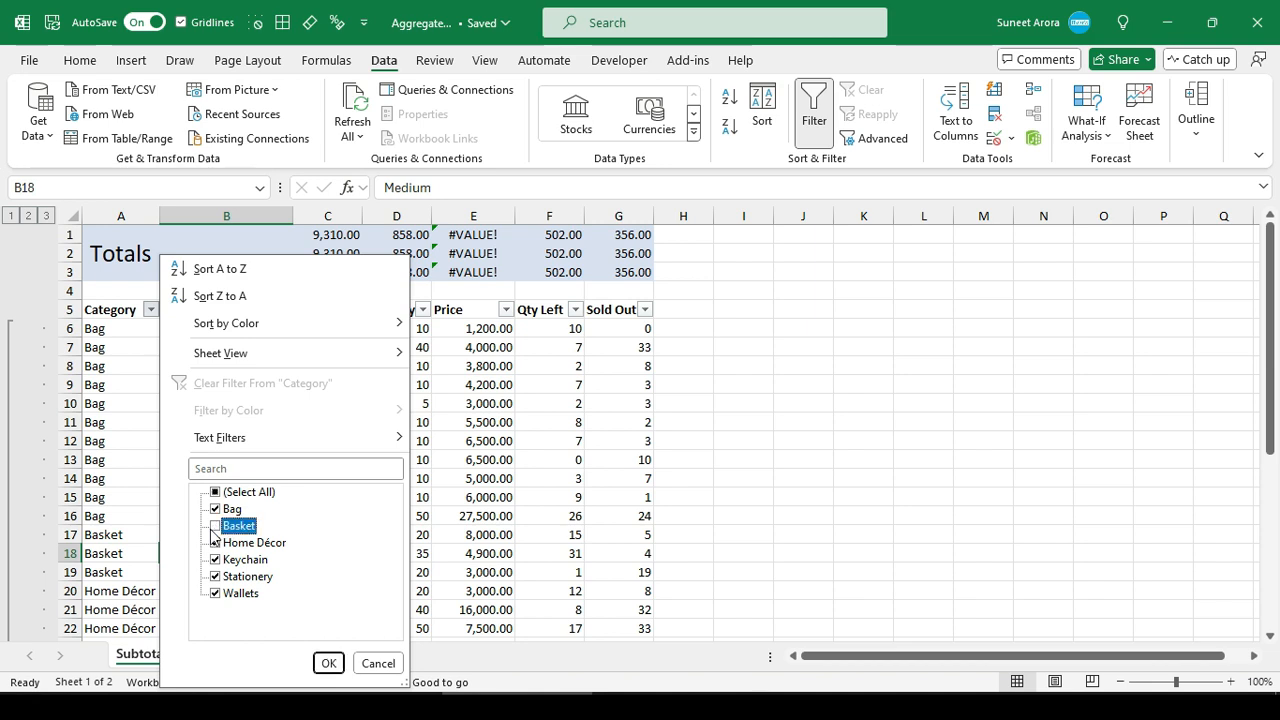
pyautogui.click(327, 663)
# Step: Compare the SUM totals in row 1 with the AGGREGATE totals in row 3 while the filter is active
pyautogui.click(249, 351)
pyautogui.click(325, 346)
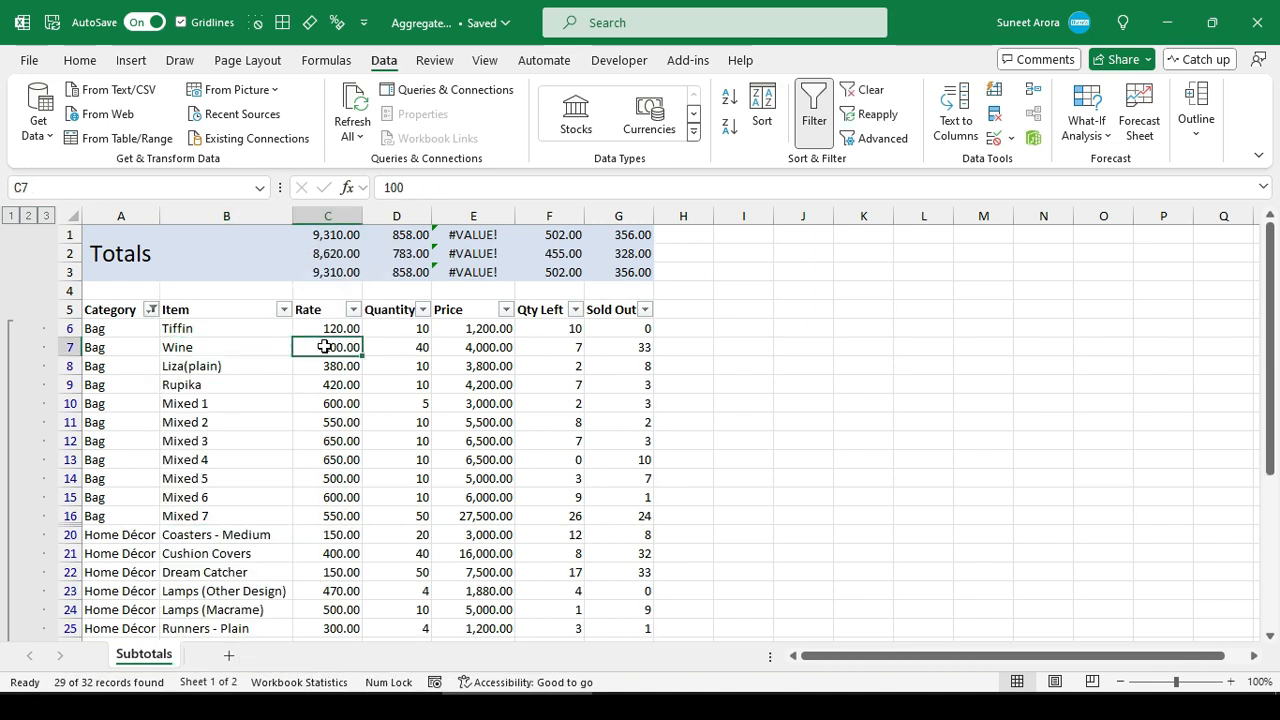
pyautogui.click(314, 236)
pyautogui.moveTo(318, 272); pyautogui.dragTo(625, 272)
pyautogui.moveTo(338, 234); pyautogui.dragTo(618, 234)
pyautogui.click(618, 234)
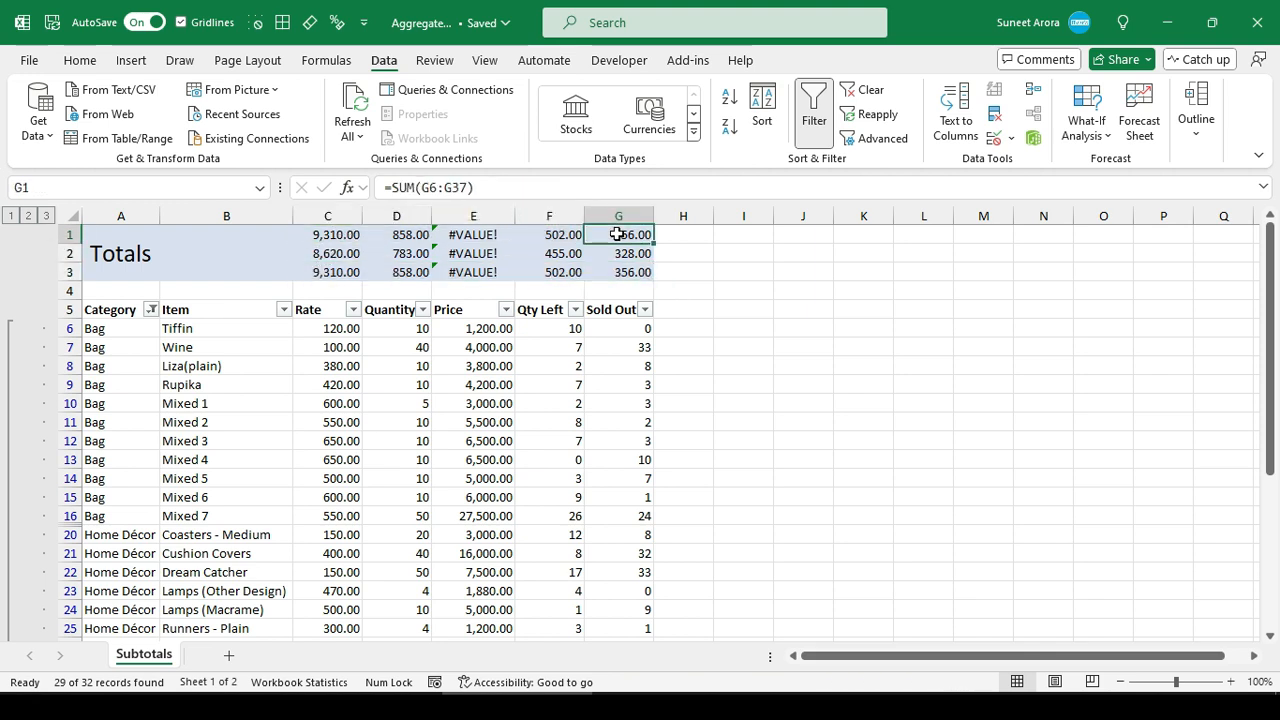
# Step: Check the SUBTOTAL formula in C2 and clear the filter from the Category column
pyautogui.click(325, 254)
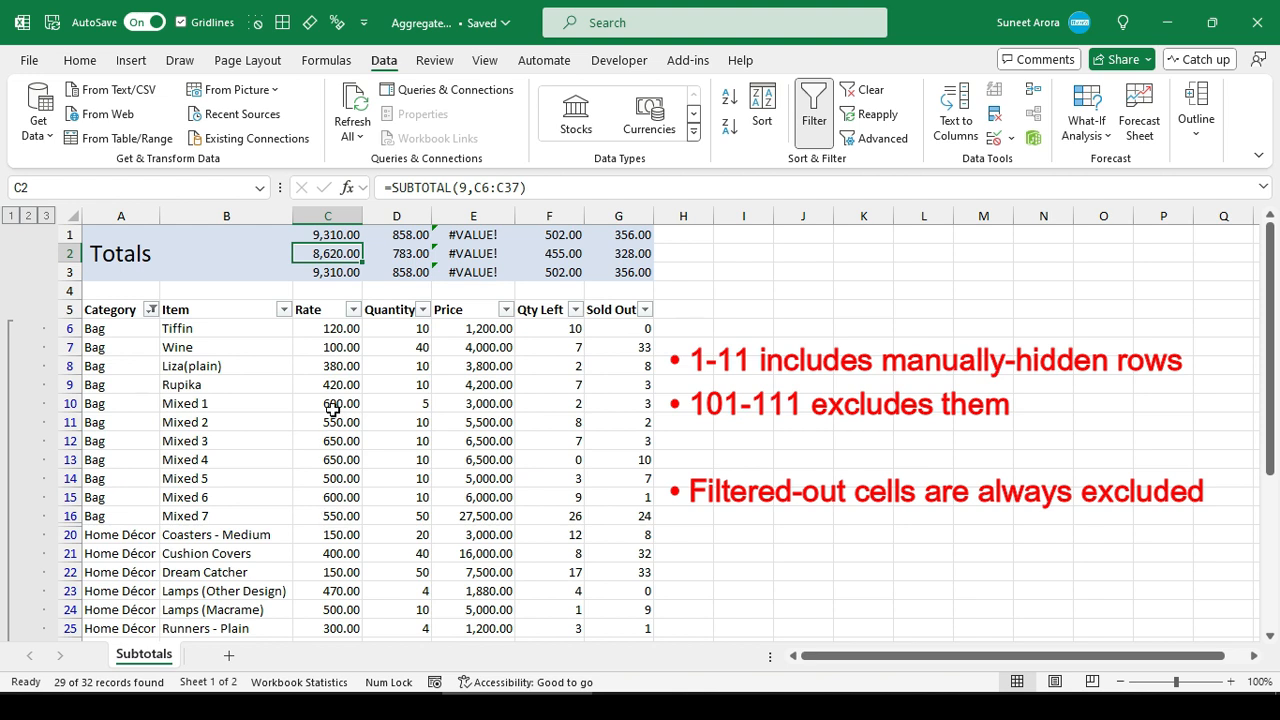
pyautogui.click(151, 309)
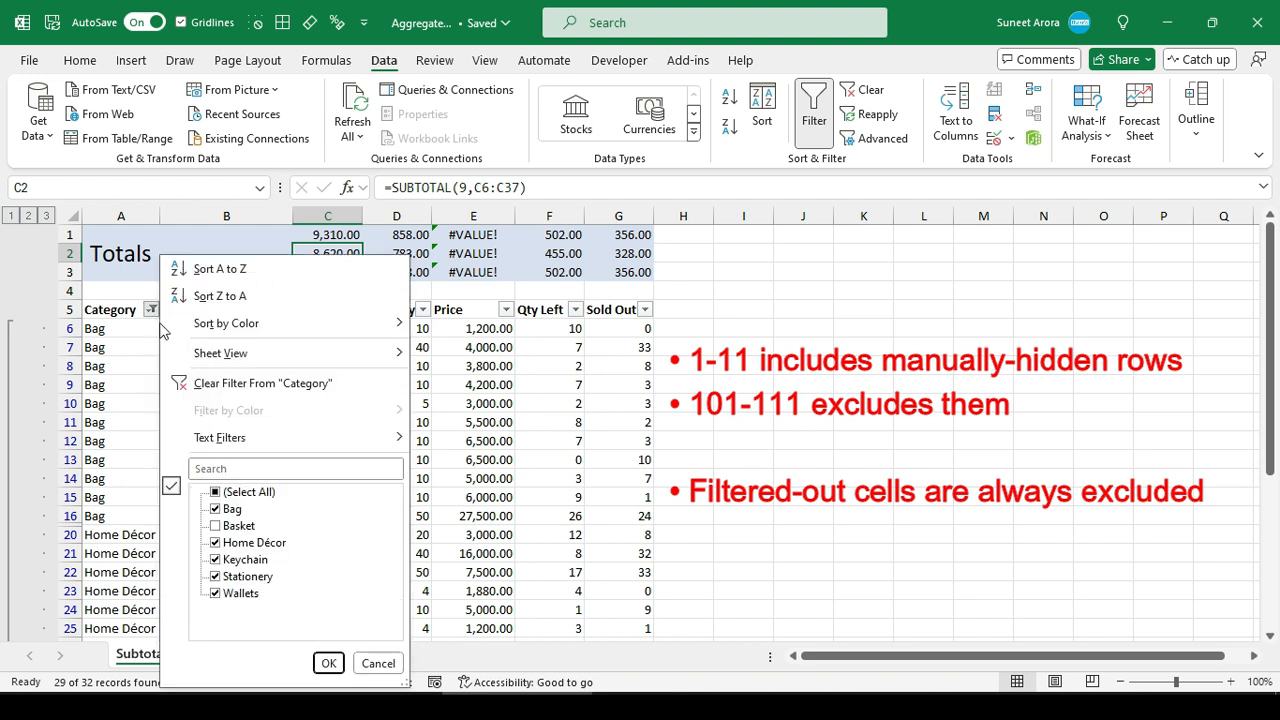
pyautogui.click(216, 386)
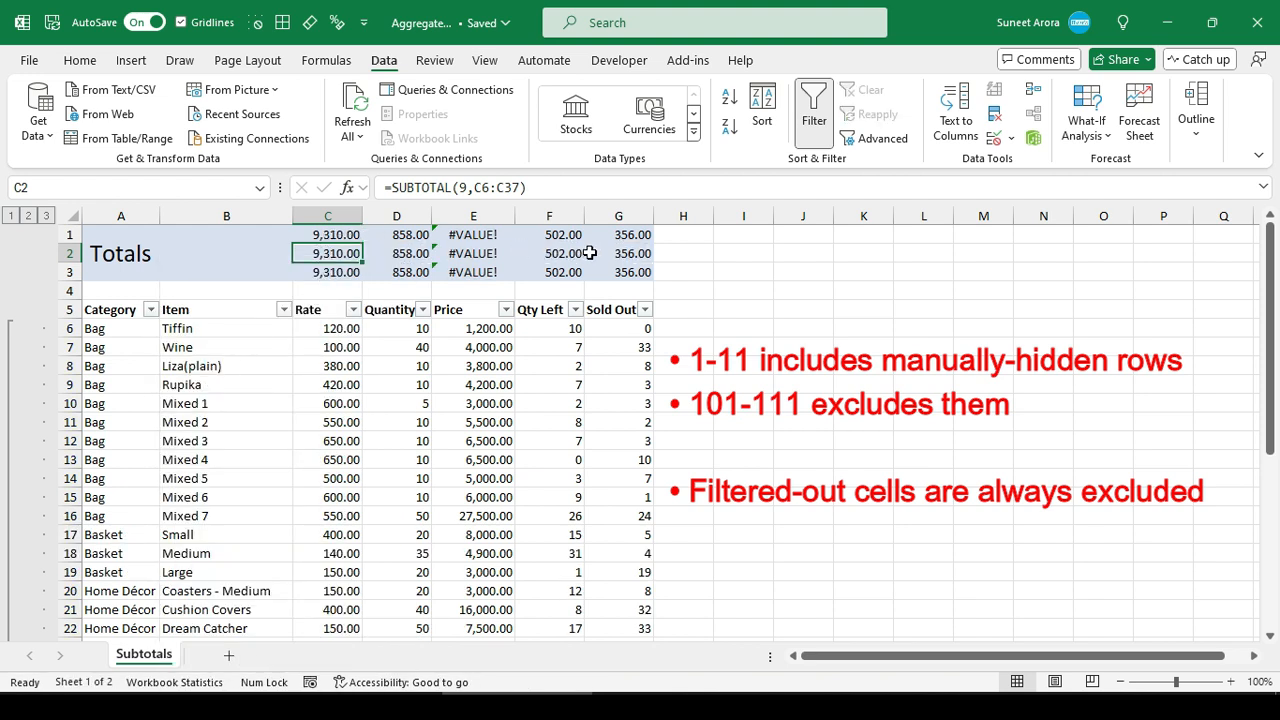
# Step: Change the options argument of the AGGREGATE formula in C3 to 5 - Ignore hidden rows
pyautogui.click(333, 272)
pyautogui.doubleClick(333, 272)
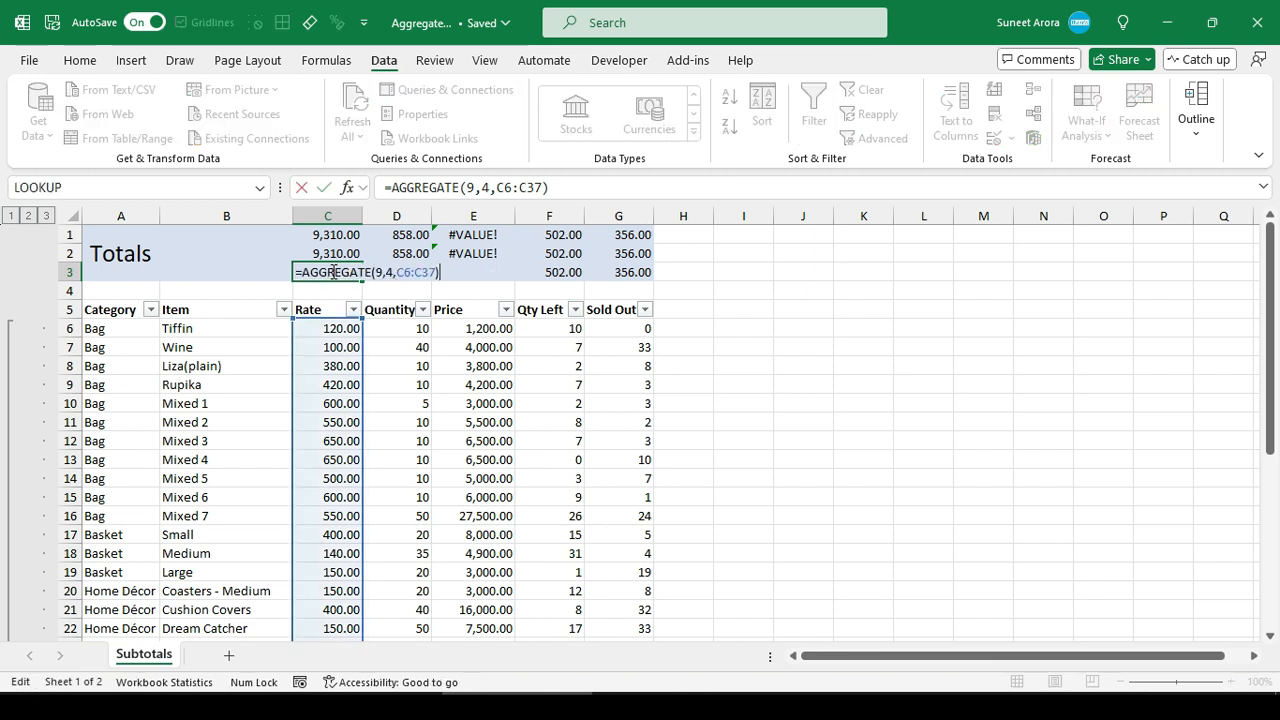
pyautogui.click(380, 272)
pyautogui.press('Right')
pyautogui.press('Right')
pyautogui.press('Delete')
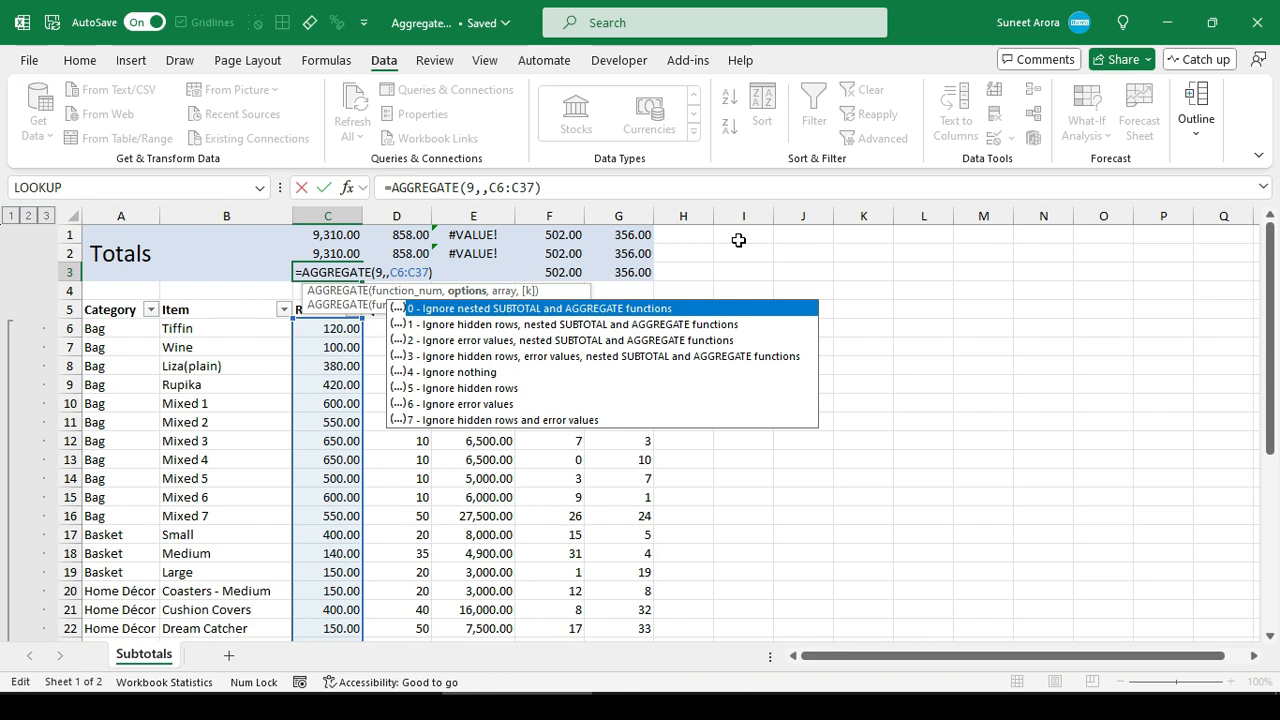
pyautogui.press('Down')
pyautogui.press('Down')
pyautogui.press('Down')
pyautogui.press('Down')
pyautogui.press('Down')
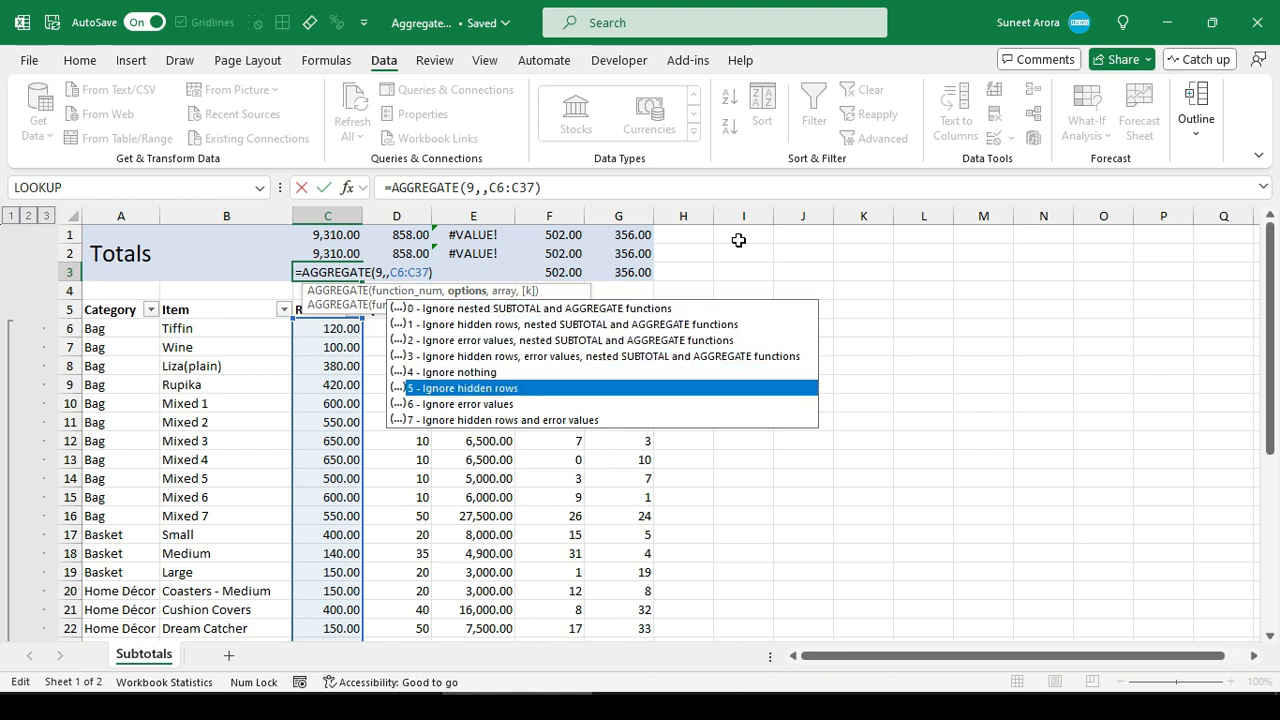
pyautogui.press('Tab')
pyautogui.hotkey('ctrl', 'Return')
# Step: Copy the AGGREGATE formula in C3 across to G3
pyautogui.hotkey('ctrl', 'shift', 'Right')
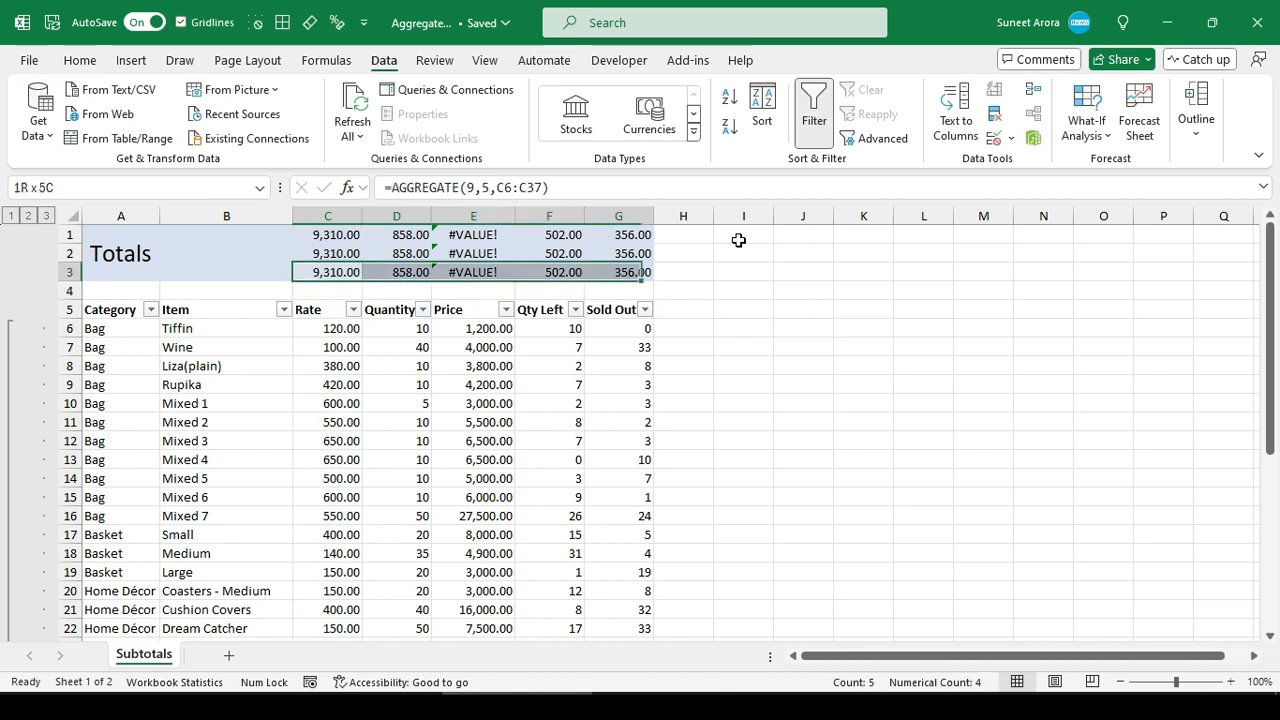
pyautogui.press('Left')
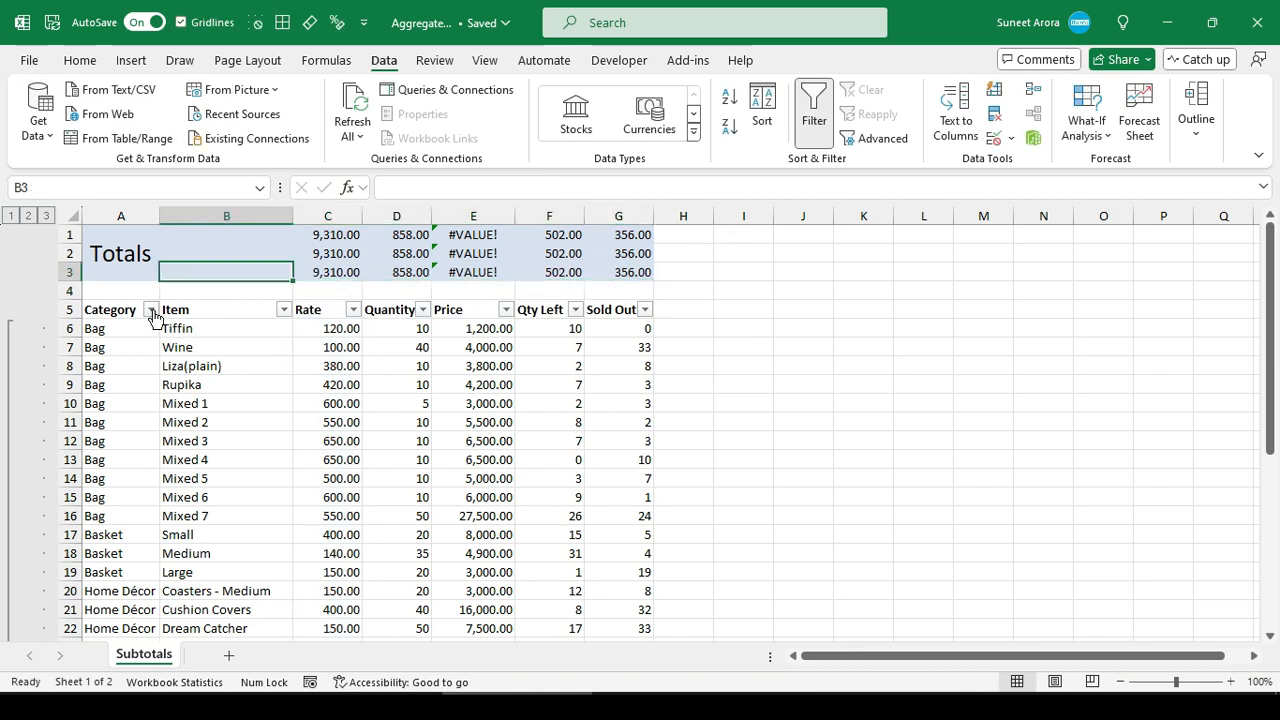
# Step: Filter the Basket category out of the Category column and compare the Rate totals in C1, C2 and C3
pyautogui.click(151, 311)
pyautogui.click(216, 526)
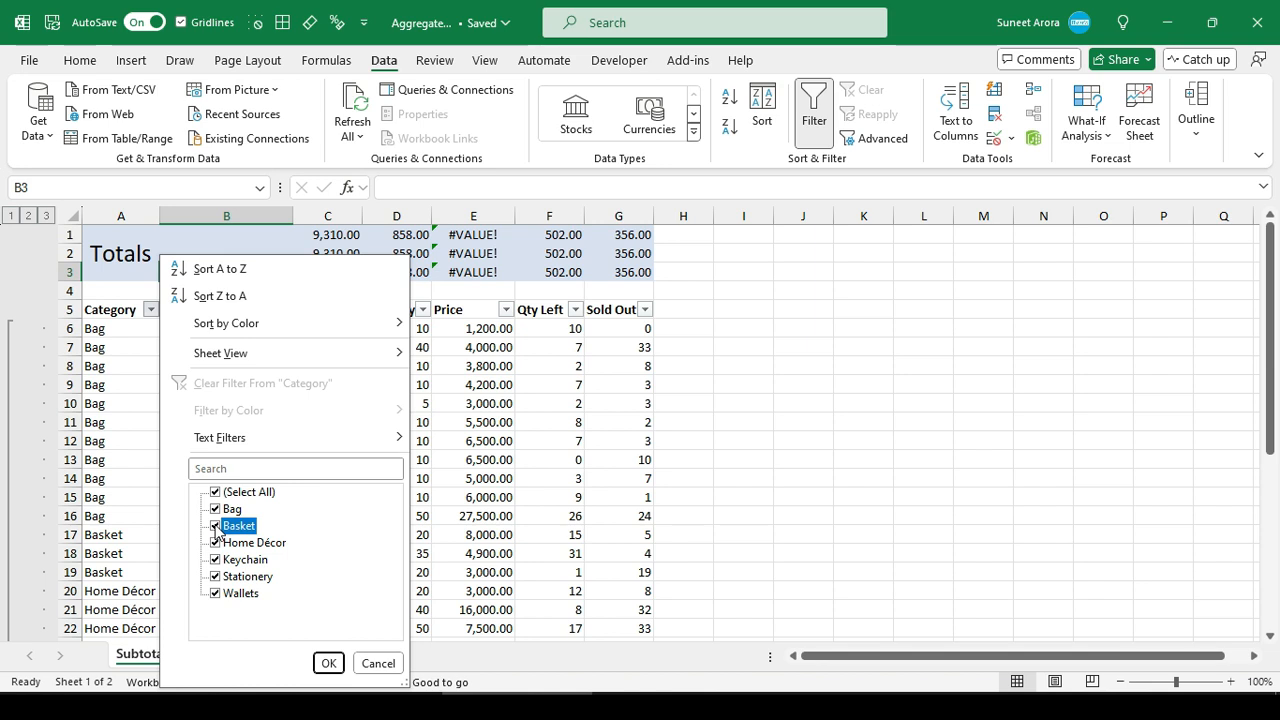
pyautogui.click(326, 663)
pyautogui.moveTo(335, 254); pyautogui.dragTo(633, 277)
pyautogui.click(327, 255)
pyautogui.press('Down')
pyautogui.click(327, 236)
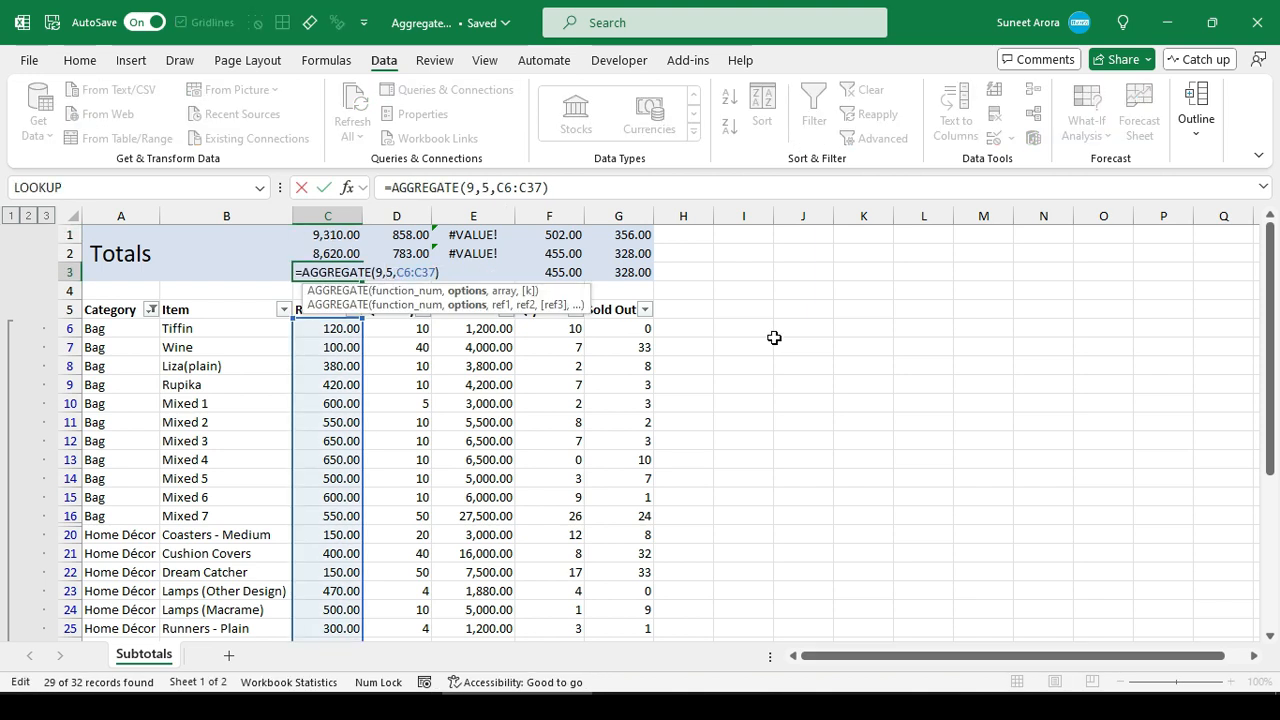
# Step: Set the AGGREGATE options argument in C3 to 3 (ignore hidden rows, error values and nested subtotals) and fill the formula across to G3
pyautogui.press('BackSpace')
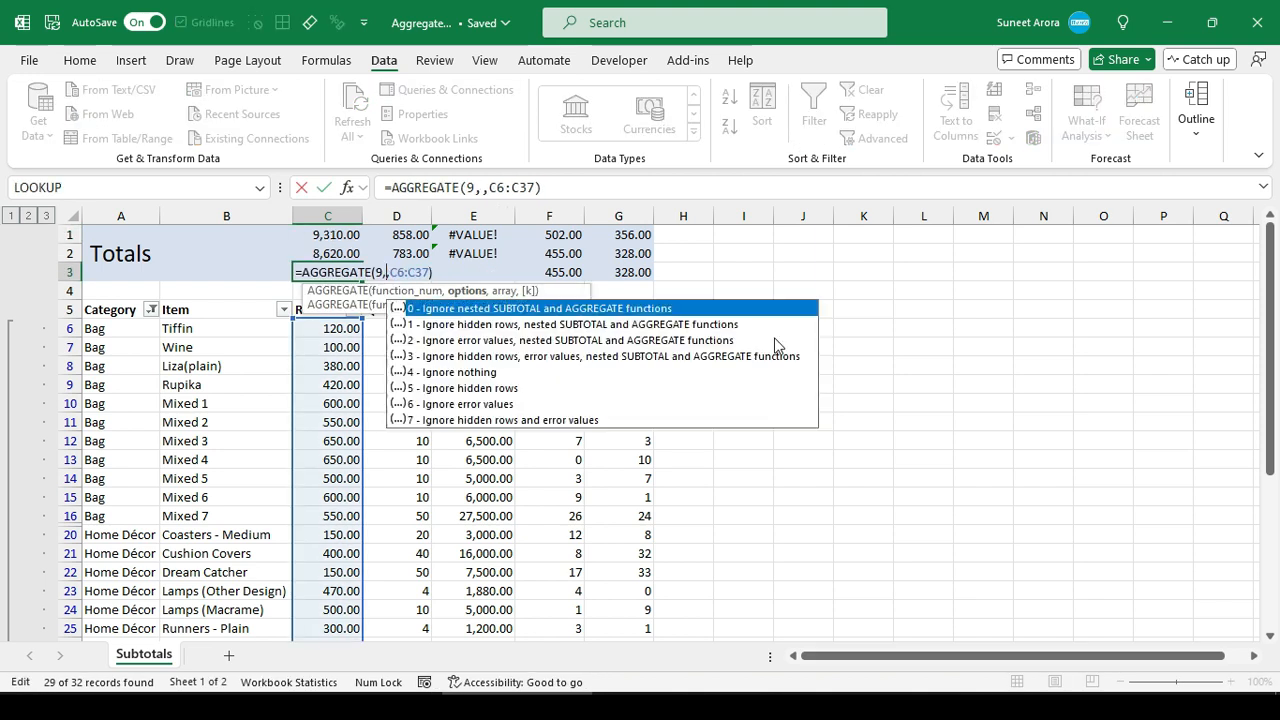
pyautogui.press('Down')
pyautogui.press('Down')
pyautogui.press('Down')
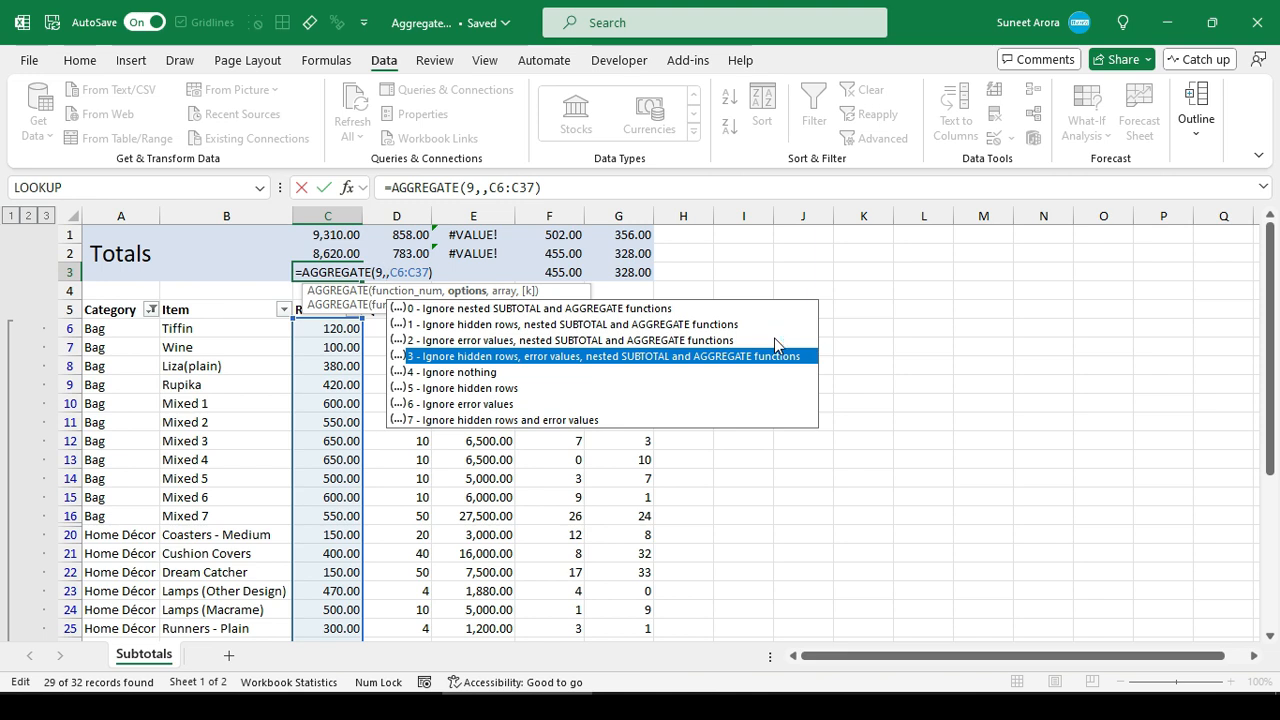
pyautogui.press('Tab')
pyautogui.hotkey('ctrl', 'Return')
pyautogui.hotkey('ctrl', 'shift', 'Right')
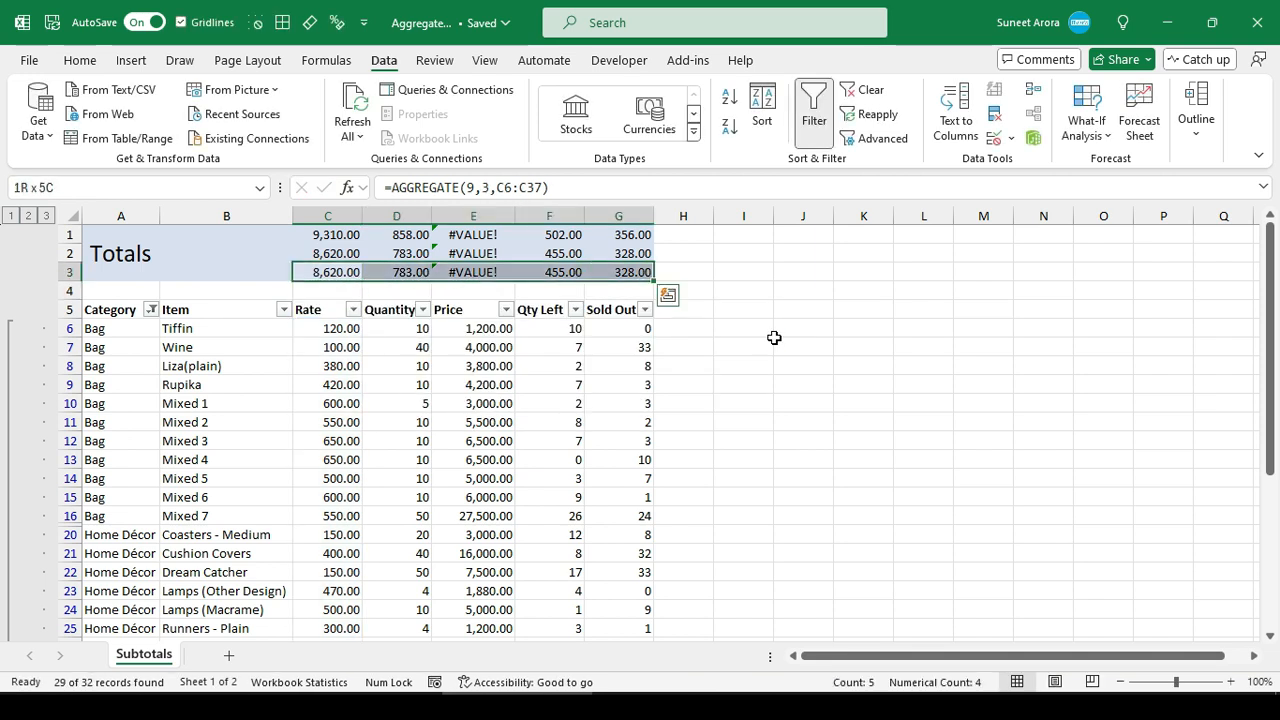
pyautogui.hotkey('ctrl', 'r')
# Step: Check the AGGREGATE formula in the Price total E3 and clear the filter from the Category column
pyautogui.click(455, 271)
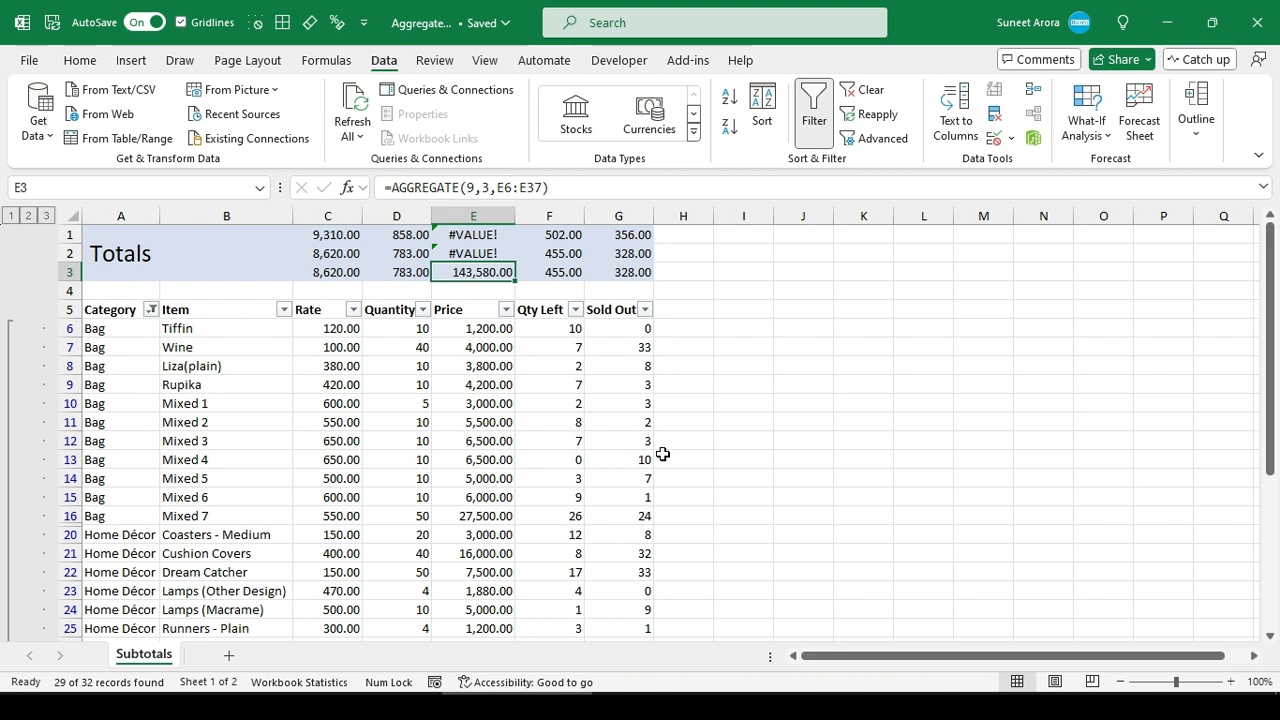
pyautogui.press('F2')
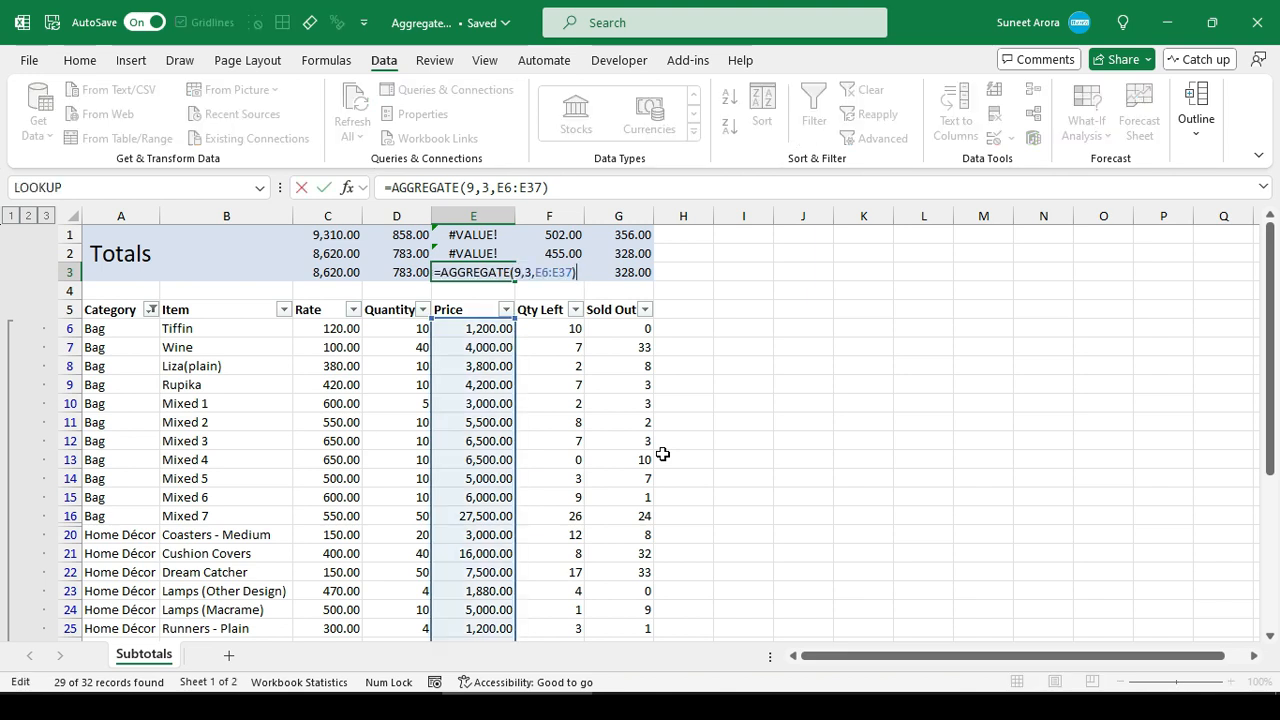
pyautogui.hotkey('ctrl', 'Return')
pyautogui.click(151, 309)
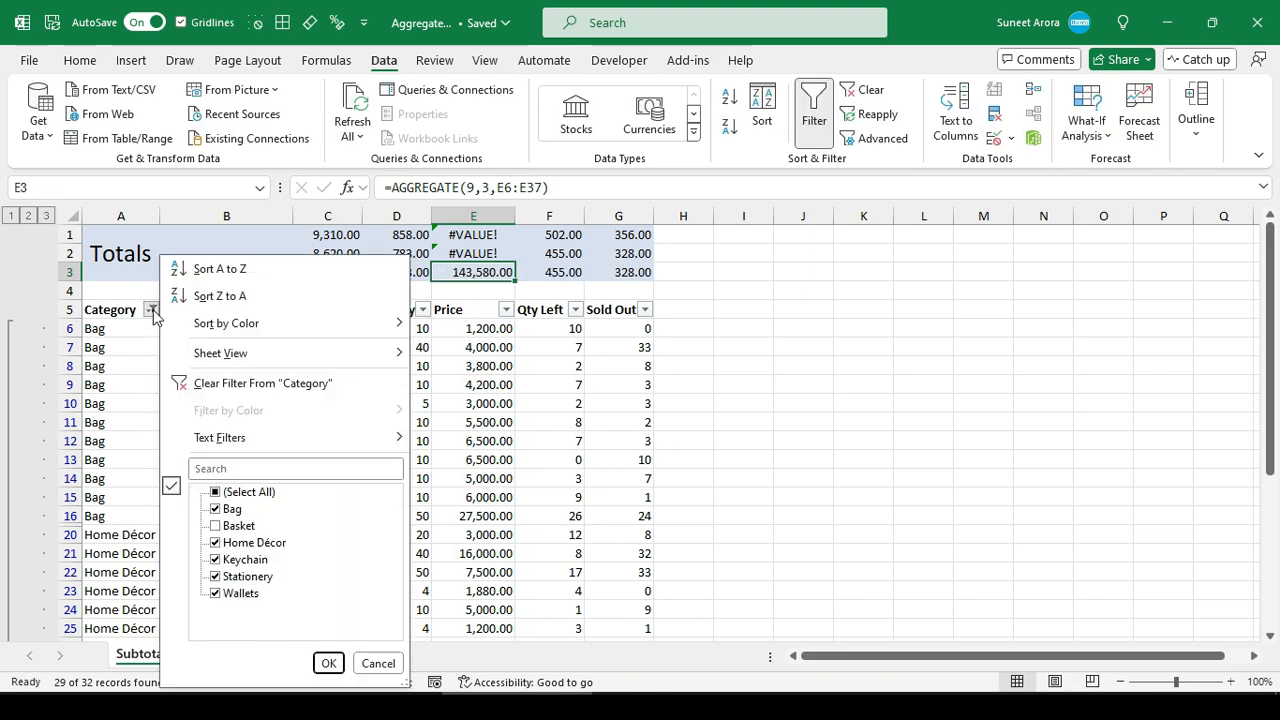
pyautogui.click(213, 388)
# Step: Add Sum subtotals to the item table at each change in Category for Rate, Quantity, Price, Qty Left and Sold Out
pyautogui.click(349, 368)
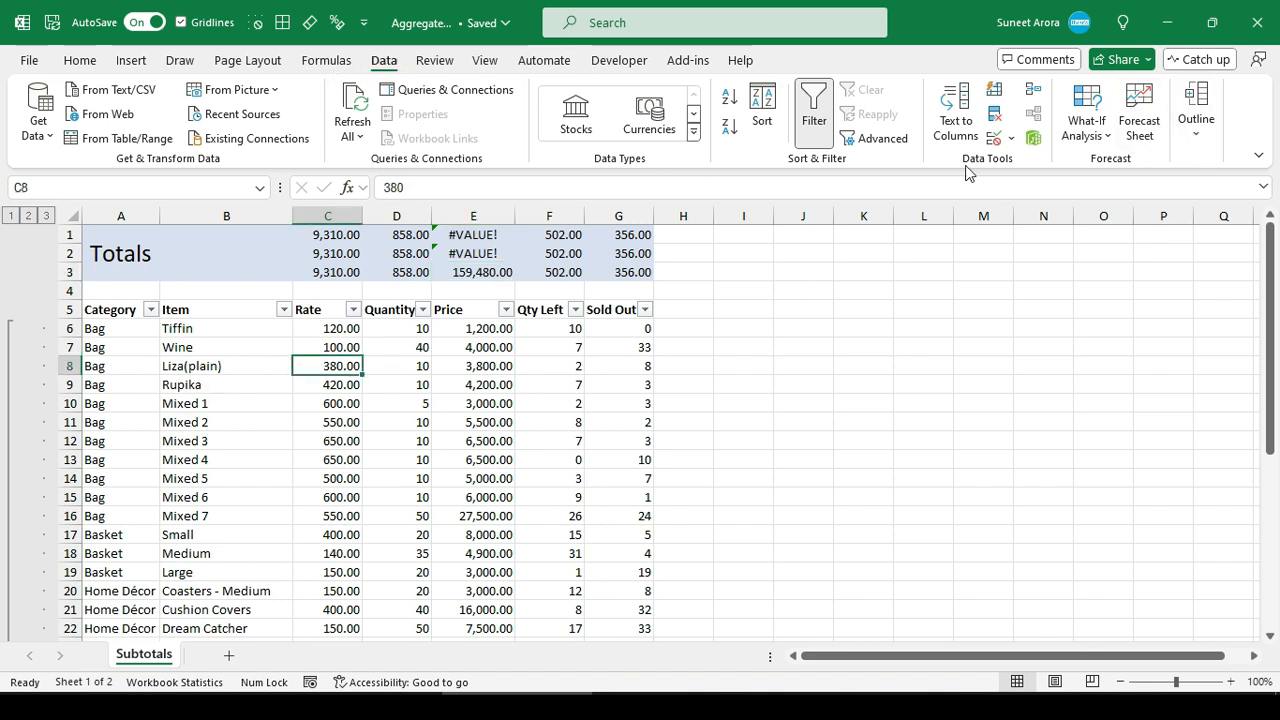
pyautogui.click(1196, 115)
pyautogui.click(1155, 195)
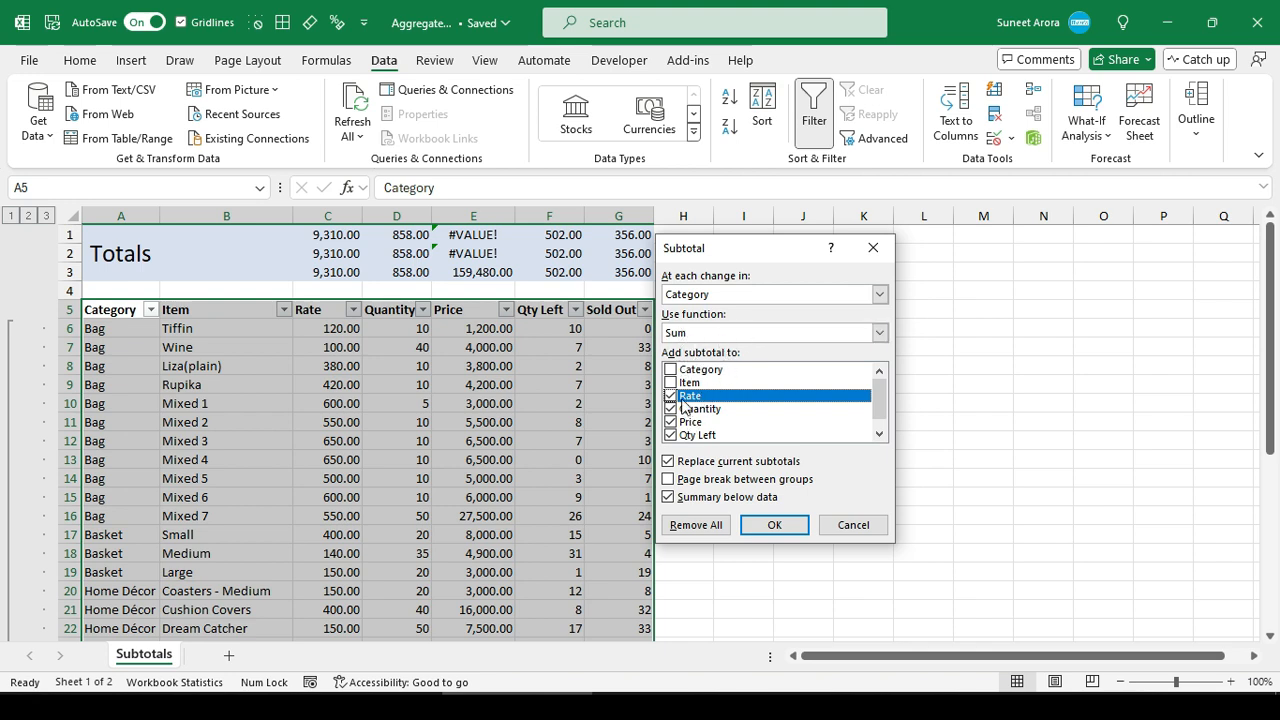
pyautogui.click(879, 433)
pyautogui.scroll(1, 878, 415)
pyautogui.scroll(-1, 879, 405)
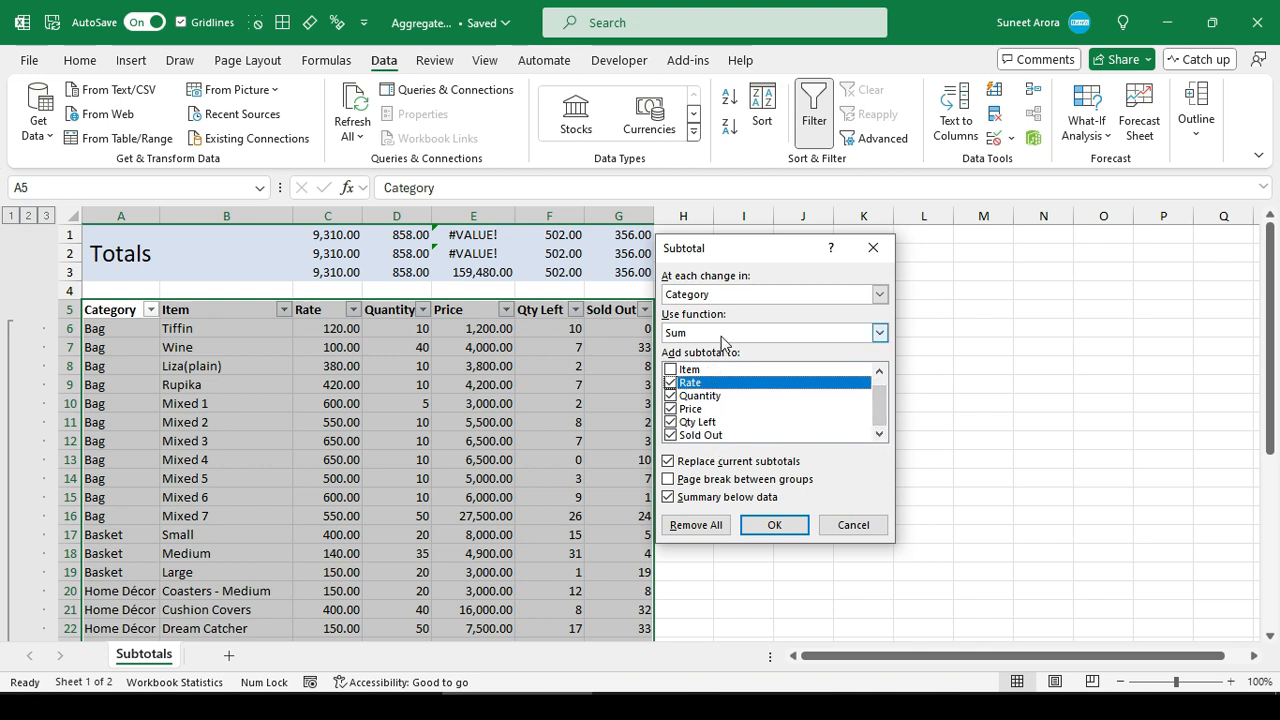
pyautogui.click(774, 525)
pyautogui.click(404, 418)
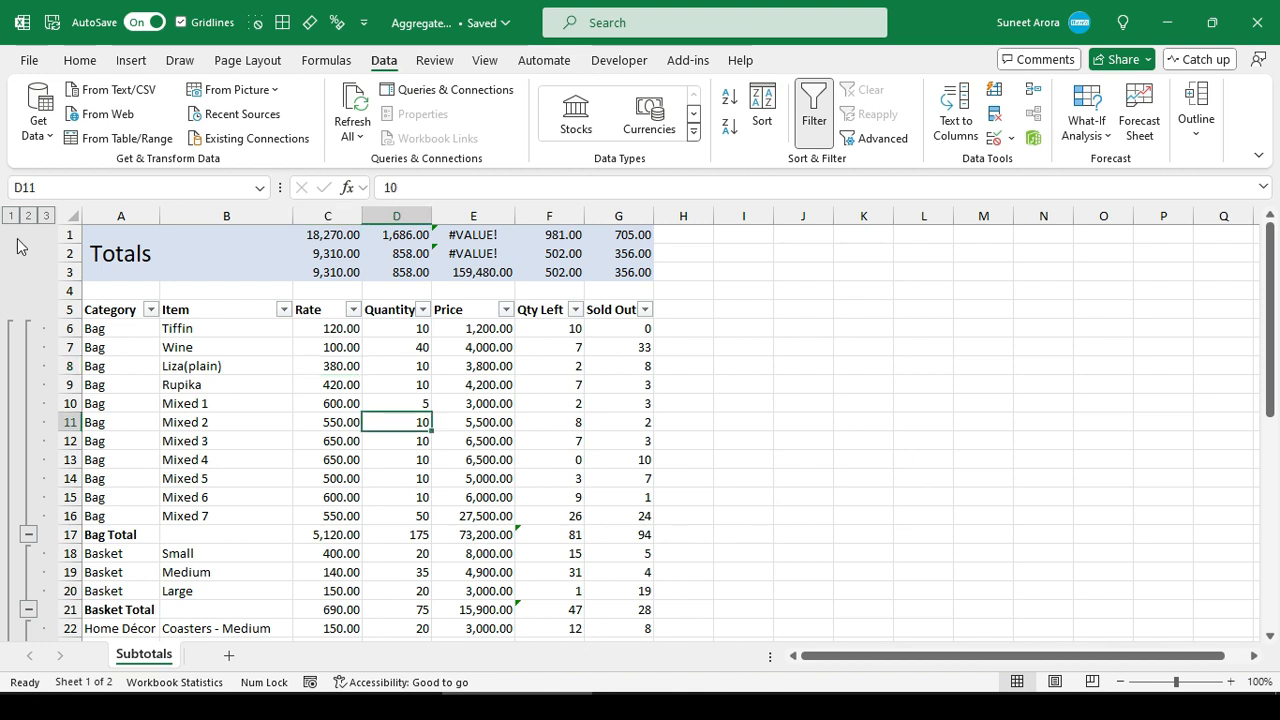
# Step: Look over the category subtotal rows and collapse the Bag group in the outline
pyautogui.scroll(-8, 8, 593)
pyautogui.scroll(8, 8, 593)
pyautogui.click(28, 535)
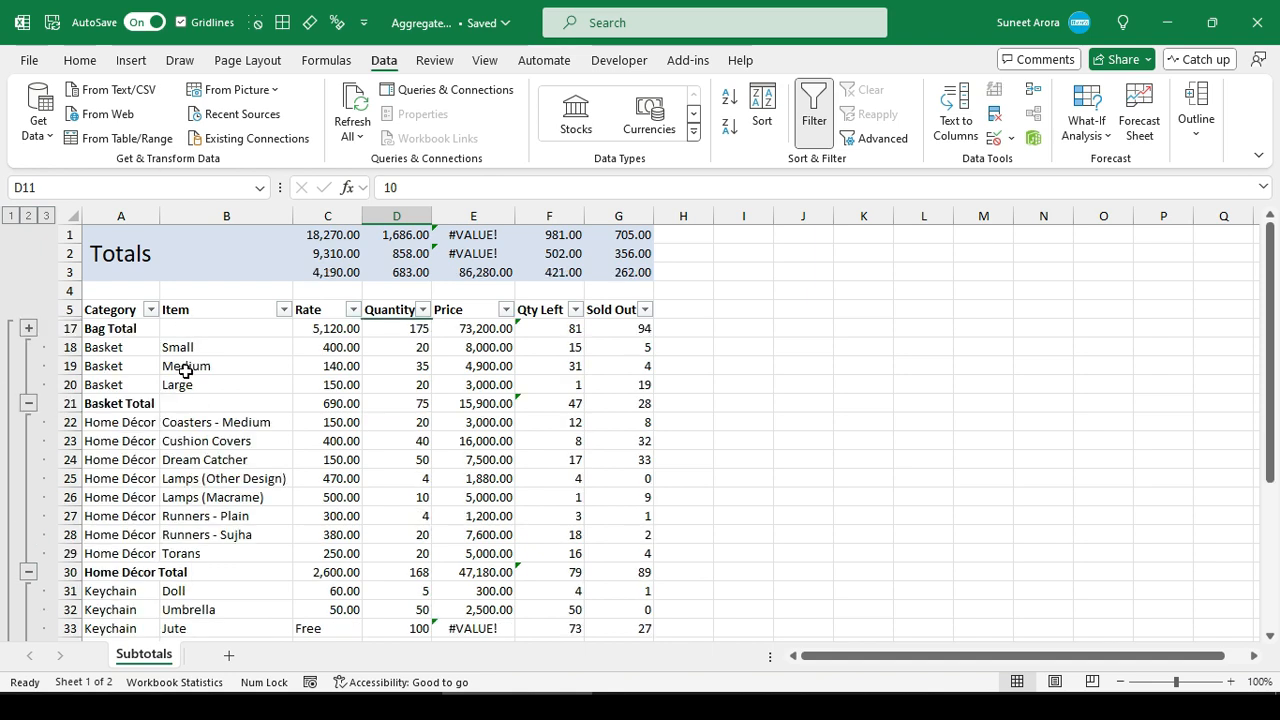
pyautogui.click(241, 386)
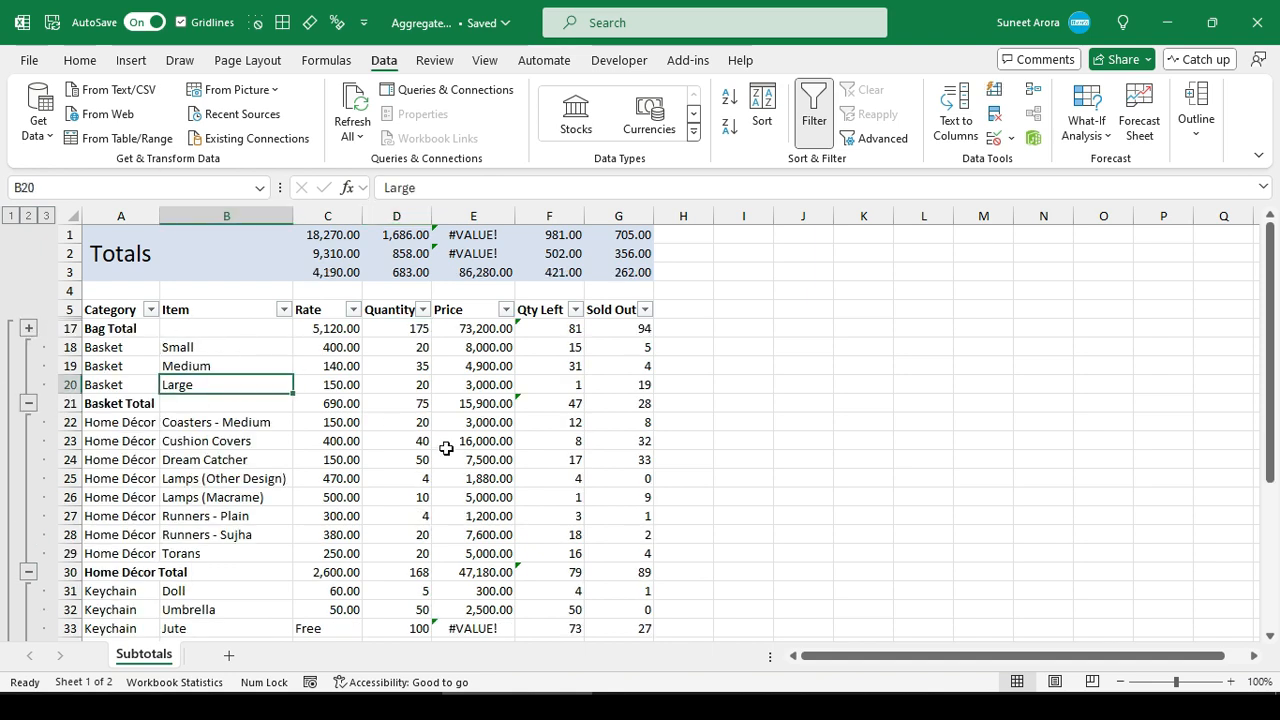
# Step: Compare the Rate totals in C1:C3 and review the options argument choices of the AGGREGATE formula in C3 without changing it
pyautogui.moveTo(331, 238); pyautogui.dragTo(330, 274)
pyautogui.click(330, 274)
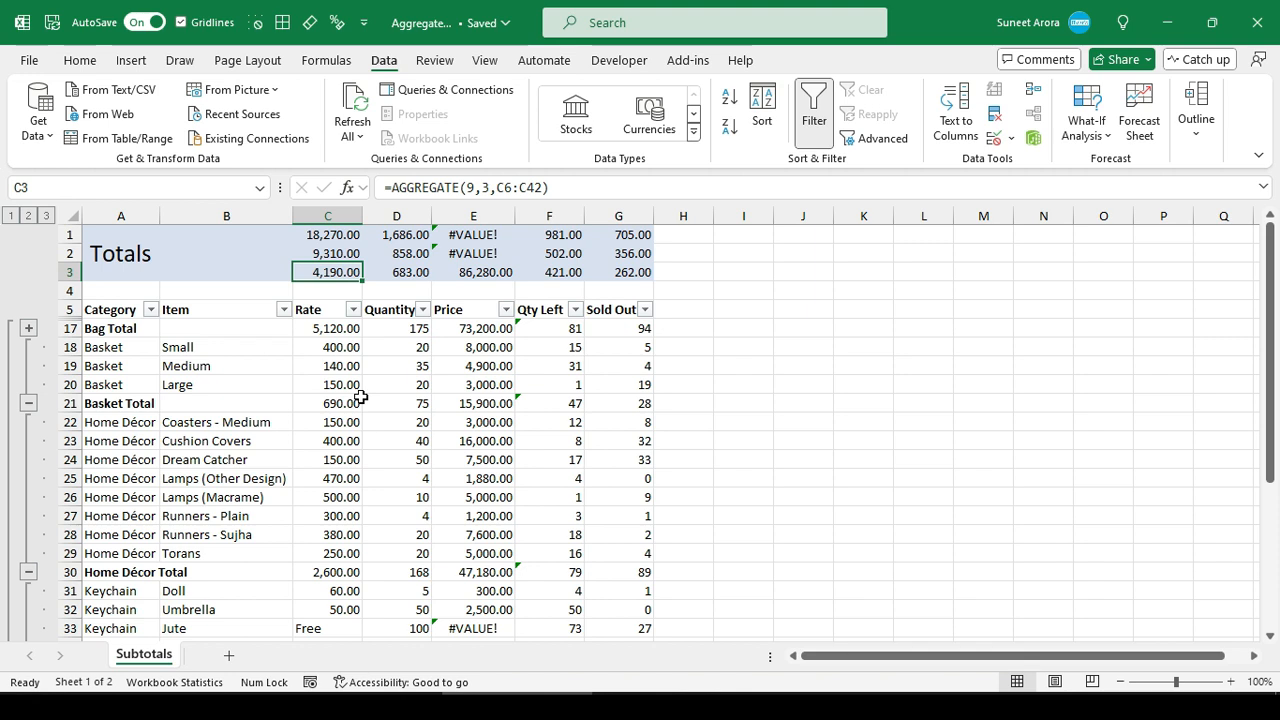
pyautogui.press('F2')
pyautogui.click(388, 273)
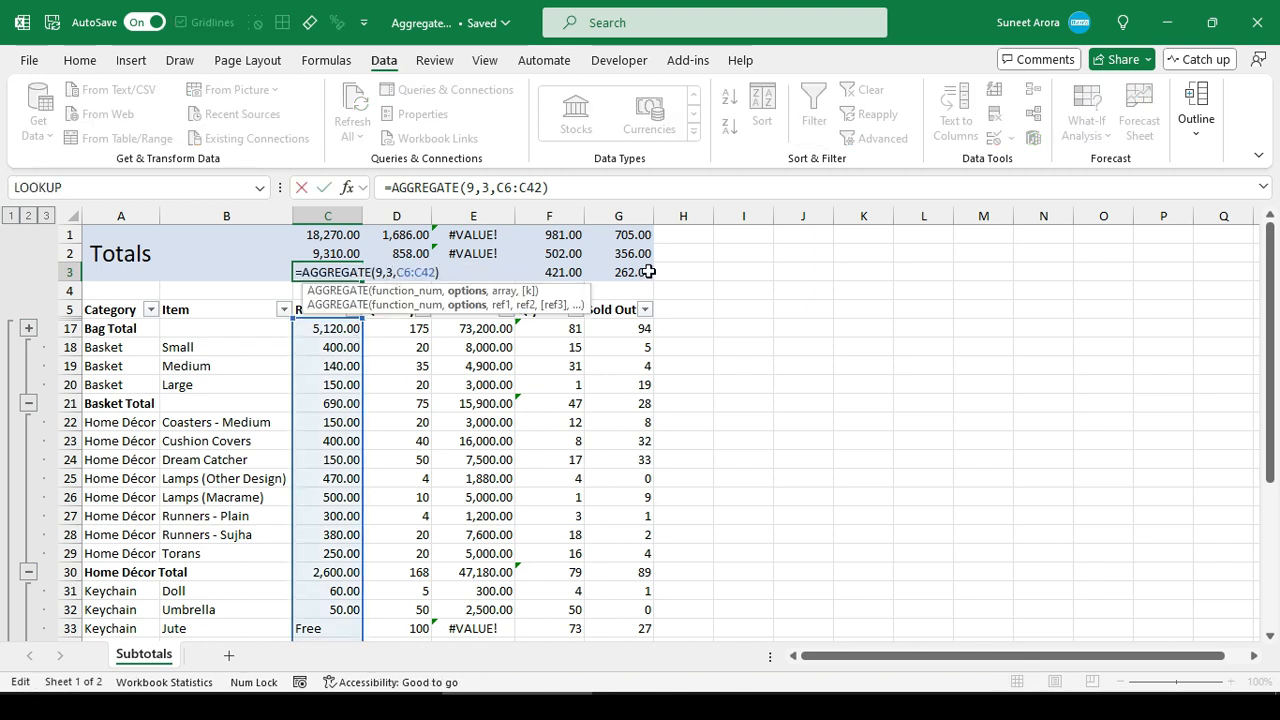
pyautogui.press('Down')
pyautogui.press('Down')
pyautogui.press('Down')
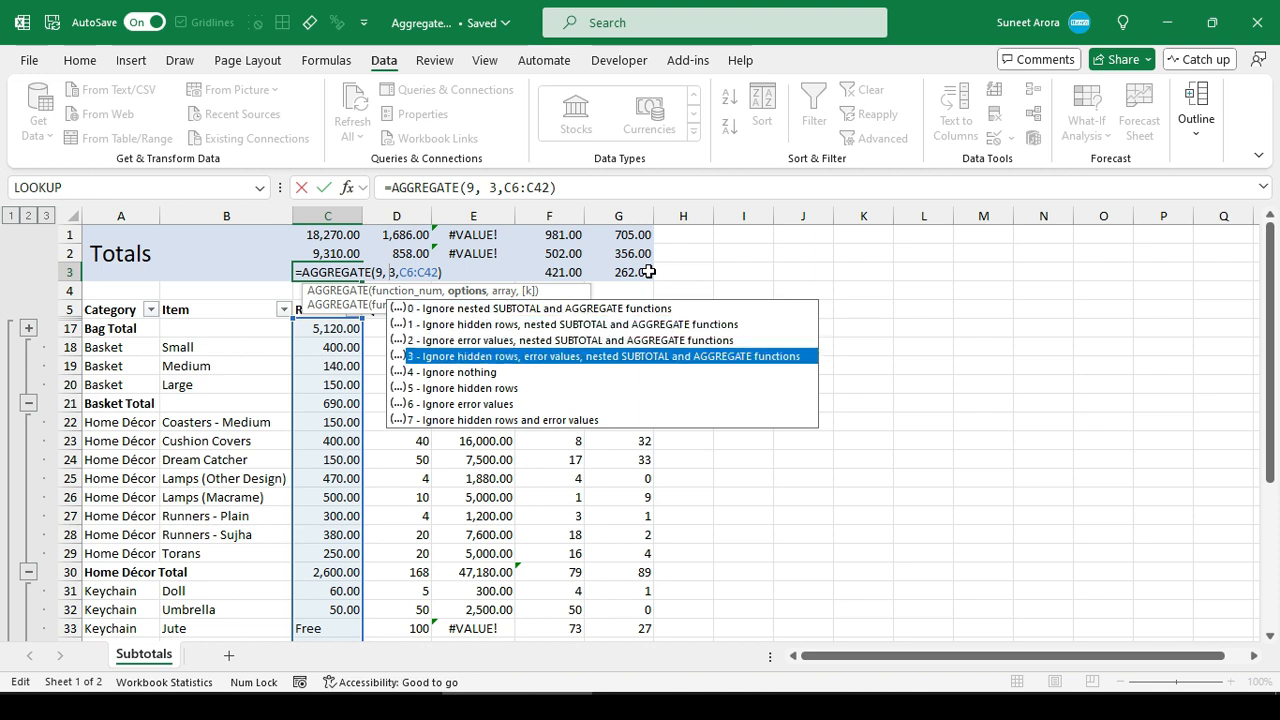
pyautogui.press('Escape')
pyautogui.press('Escape')
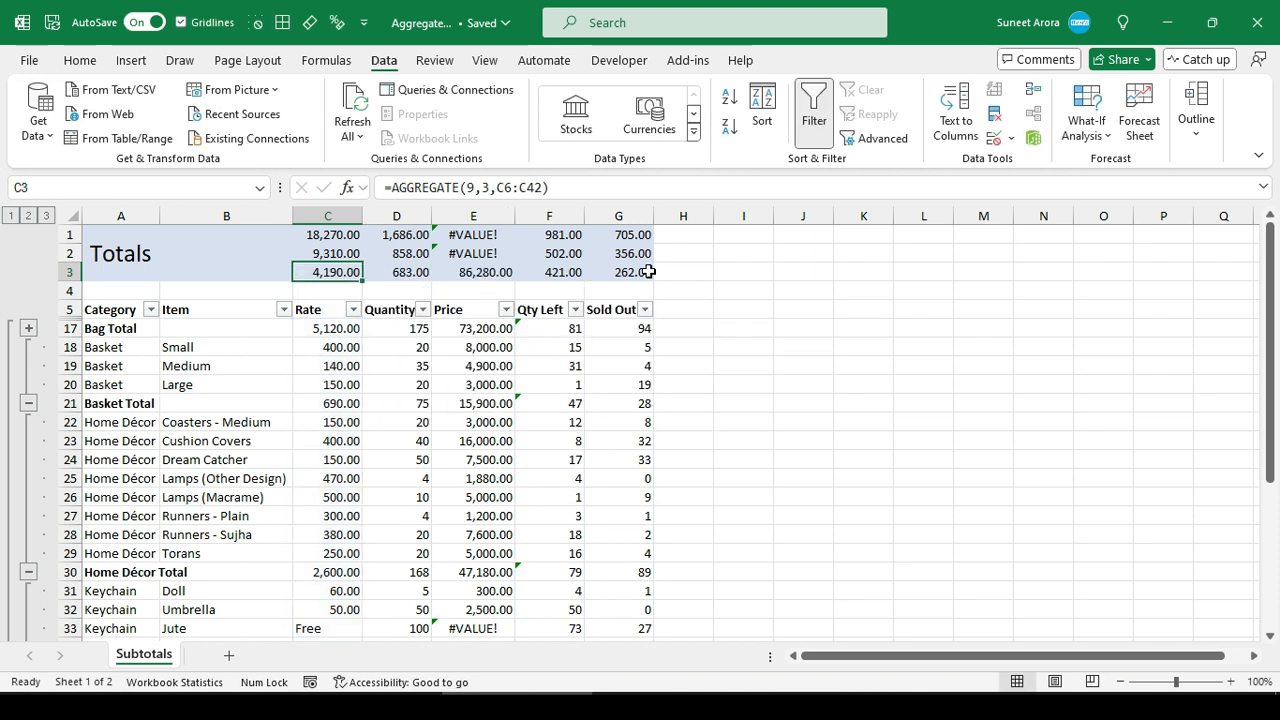
pyautogui.click(348, 336)
# Step: Change the function number of the SUBTOTAL formula in C2 to 109 - SUM, copy it across to G2 and compare with row 3
pyautogui.doubleClick(335, 256)
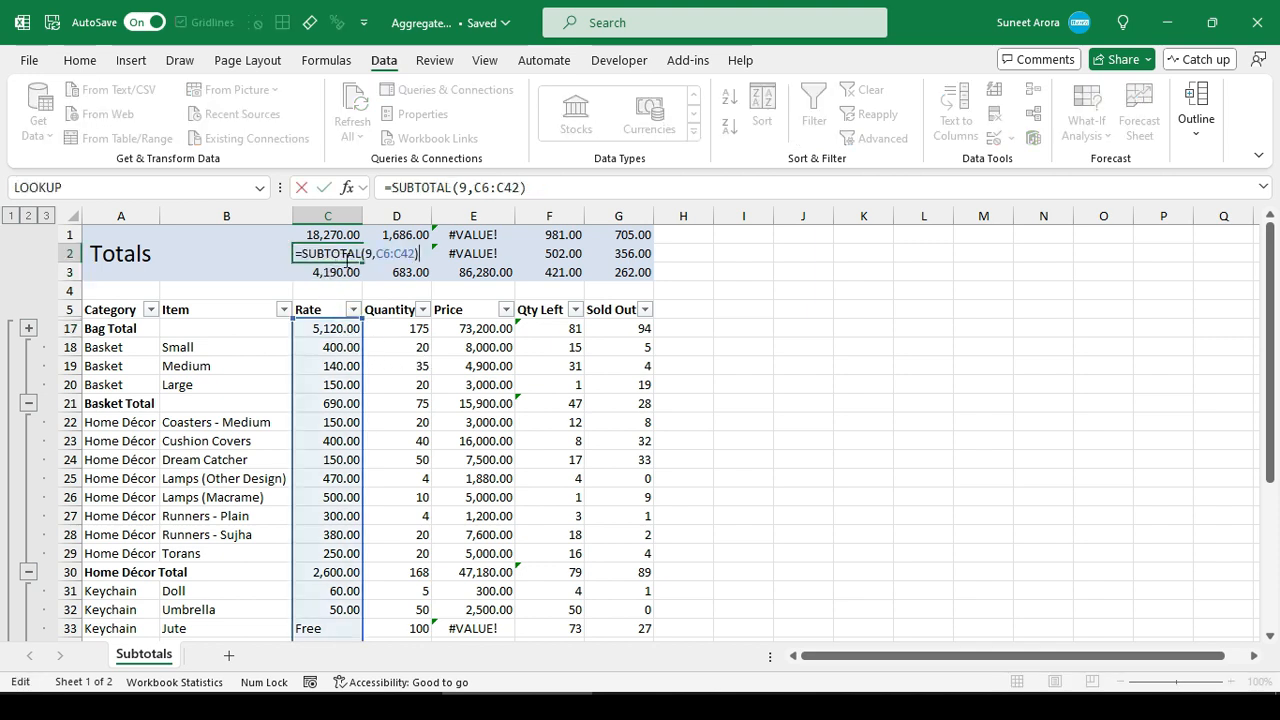
pyautogui.click(372, 255)
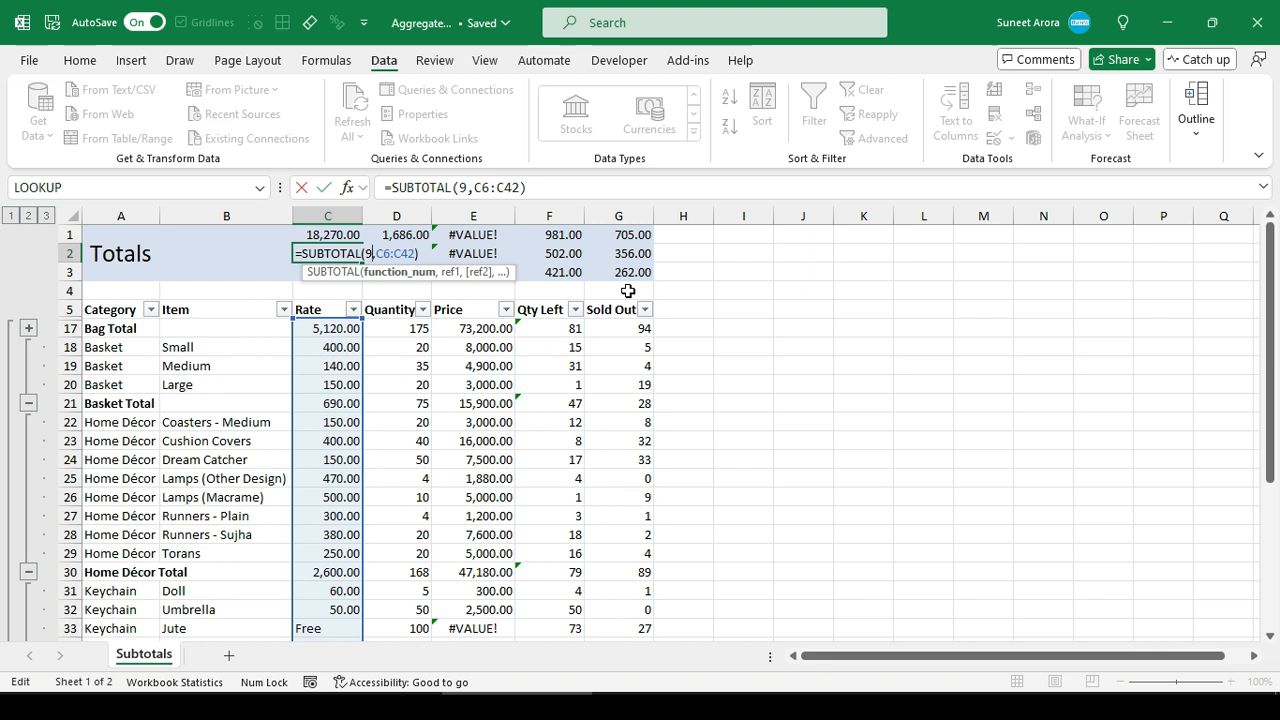
pyautogui.press('BackSpace')
pyautogui.press('Down')
pyautogui.press('Down')
pyautogui.press('Down')
pyautogui.press('Down')
pyautogui.press('Down')
pyautogui.press('Down')
pyautogui.press('Down')
pyautogui.press('Down')
pyautogui.press('Down')
pyautogui.press('Down')
pyautogui.press('Down')
pyautogui.press('Down')
pyautogui.press('Down')
pyautogui.press('Down')
pyautogui.press('Down')
pyautogui.press('Down')
pyautogui.press('Down')
pyautogui.press('Down')
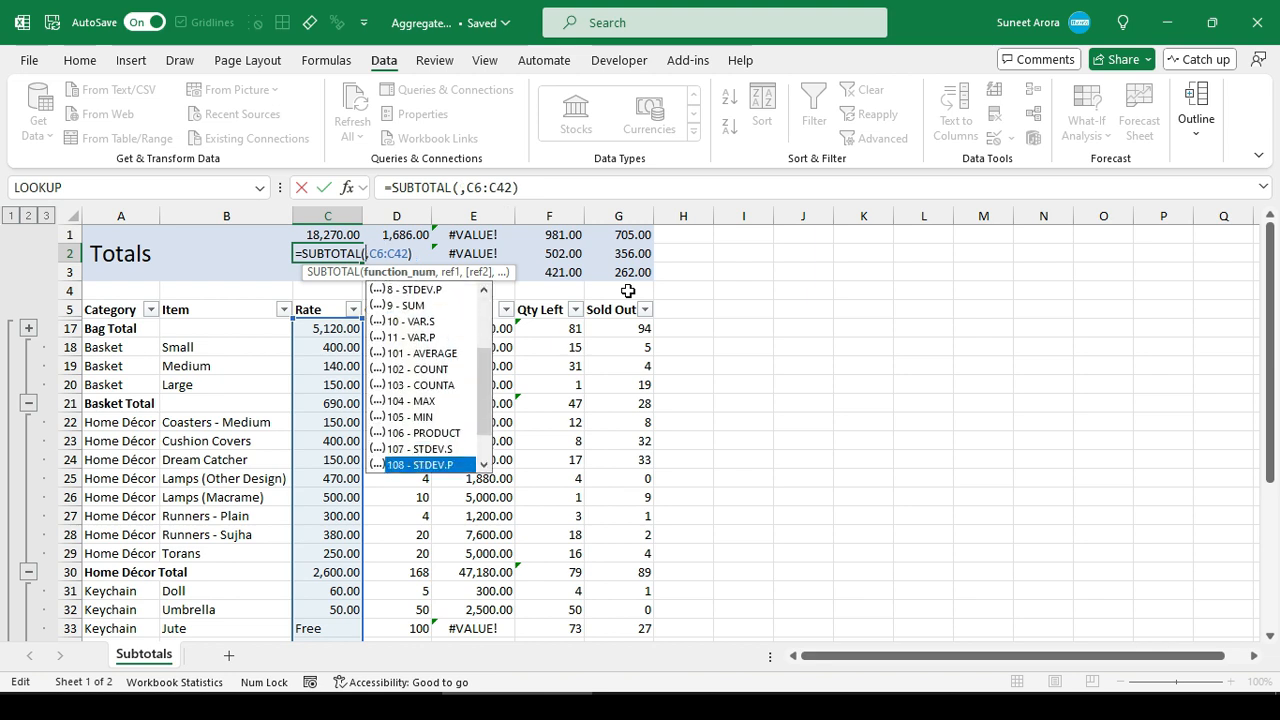
pyautogui.press('Up')
pyautogui.press('Up')
pyautogui.press('Up')
pyautogui.press('Down')
pyautogui.press('Down')
pyautogui.press('Down')
pyautogui.press('Down')
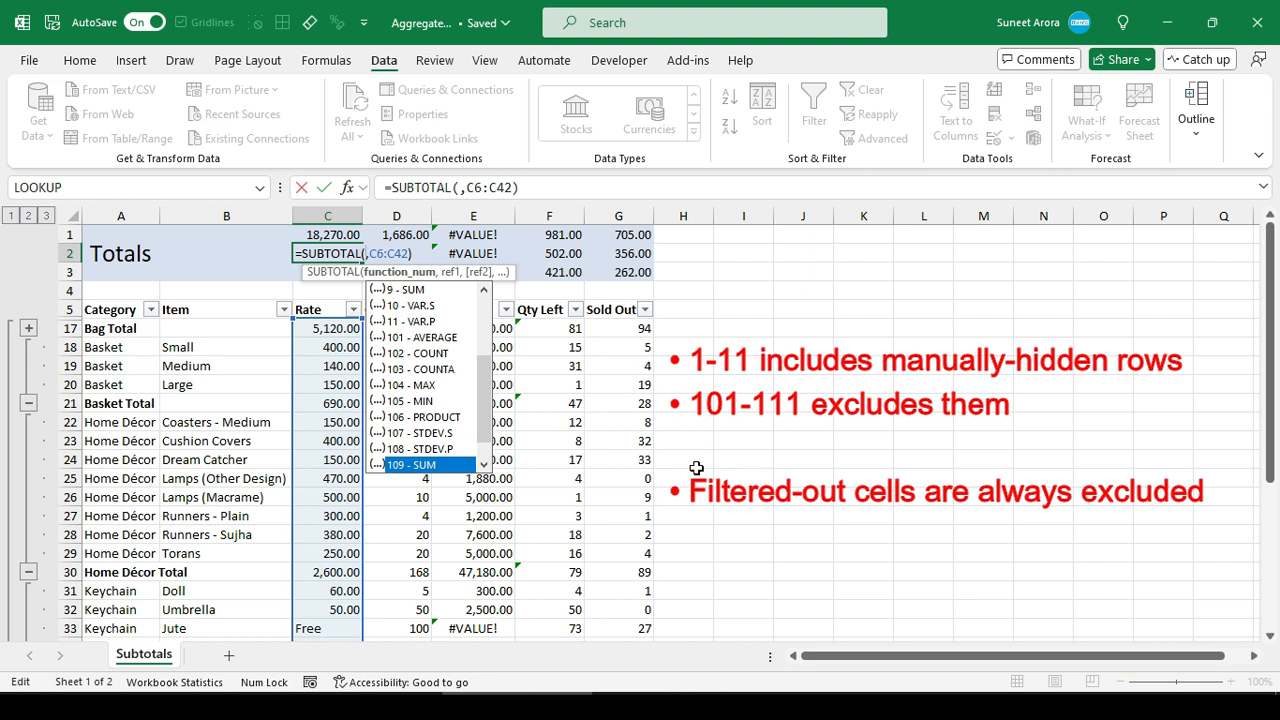
pyautogui.press('Tab')
pyautogui.hotkey('ctrl', 'Return')
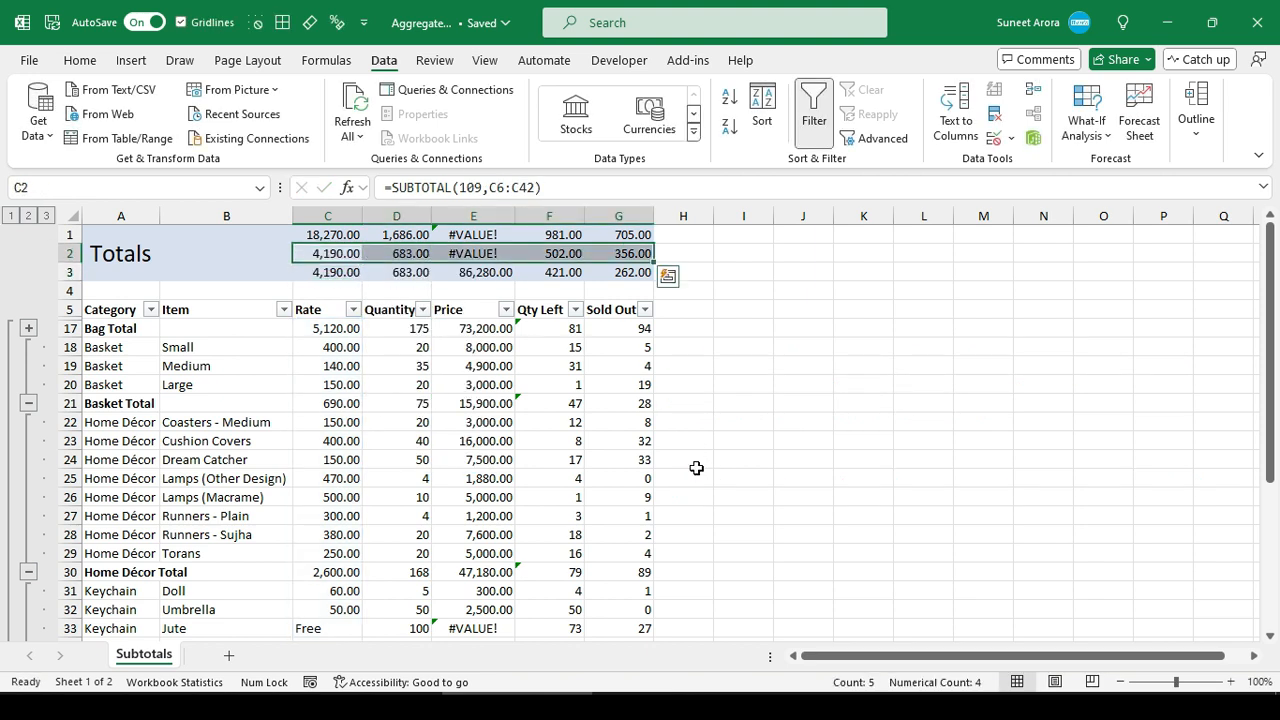
pyautogui.click(338, 253)
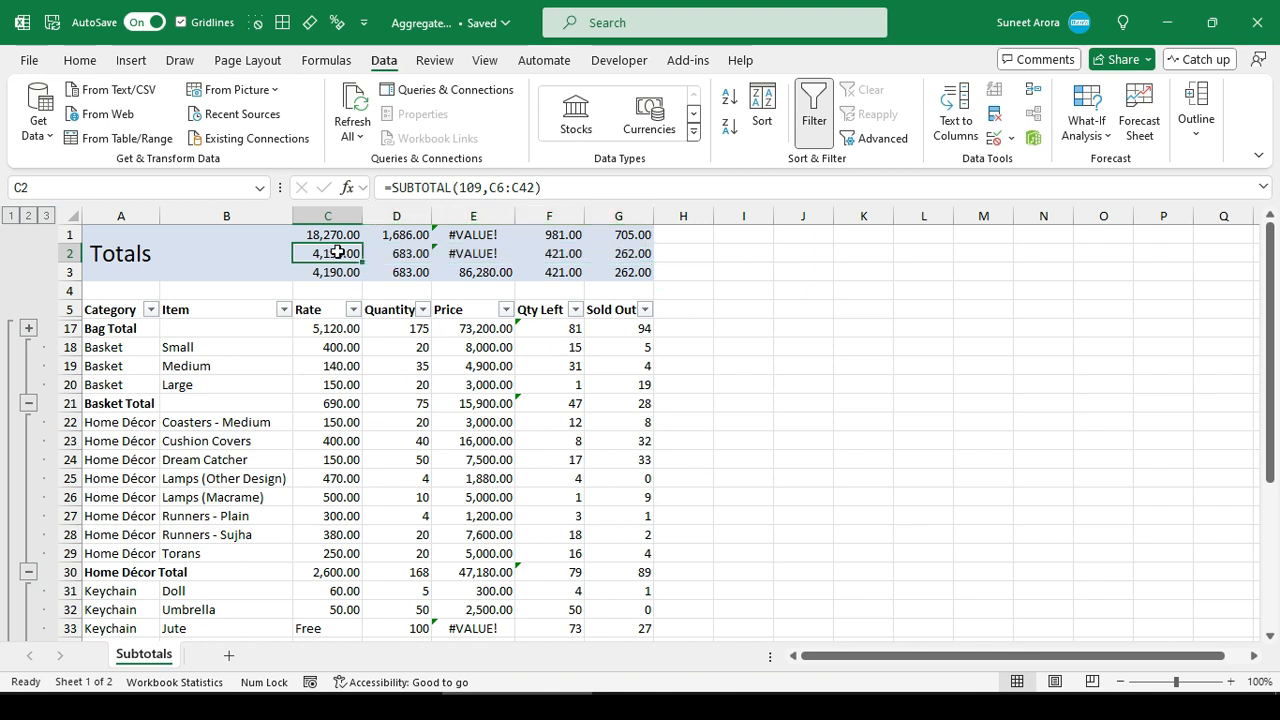
pyautogui.click(335, 272)
pyautogui.click(320, 349)
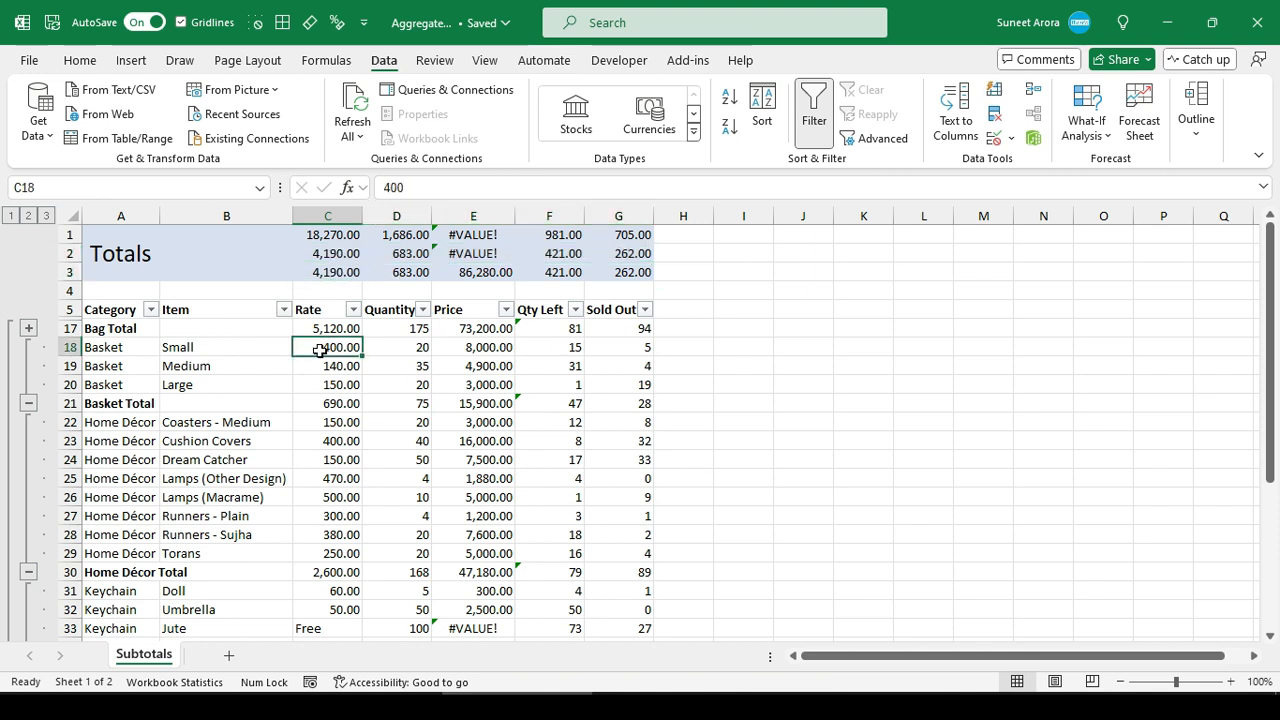